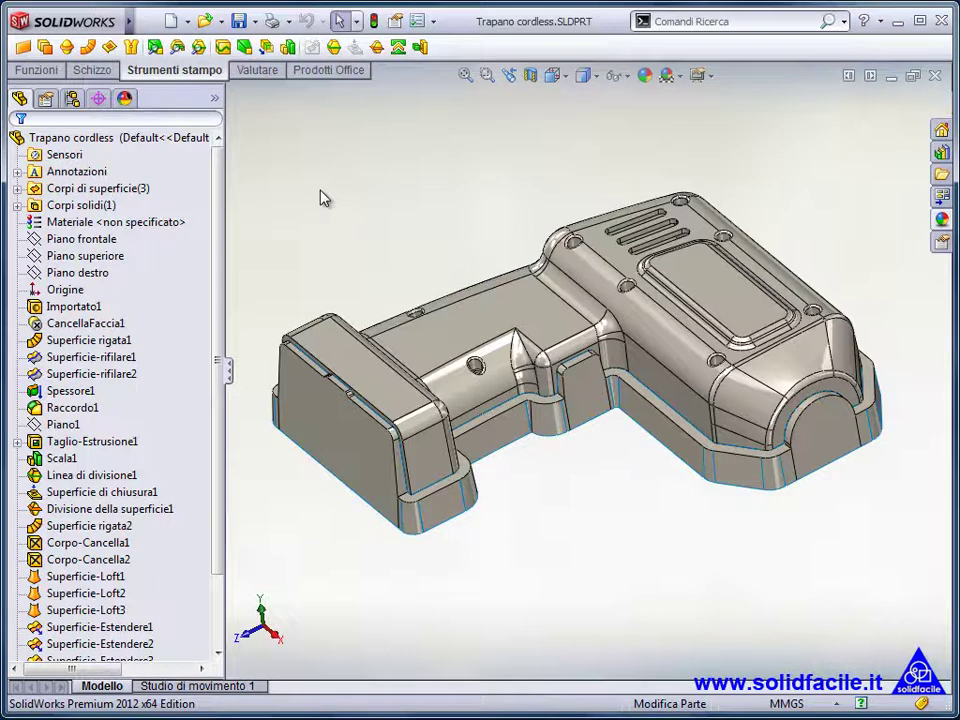
Step: Create a reference plane offset 12 mm from Piano superiore, flipped below the drill
click(24, 70)
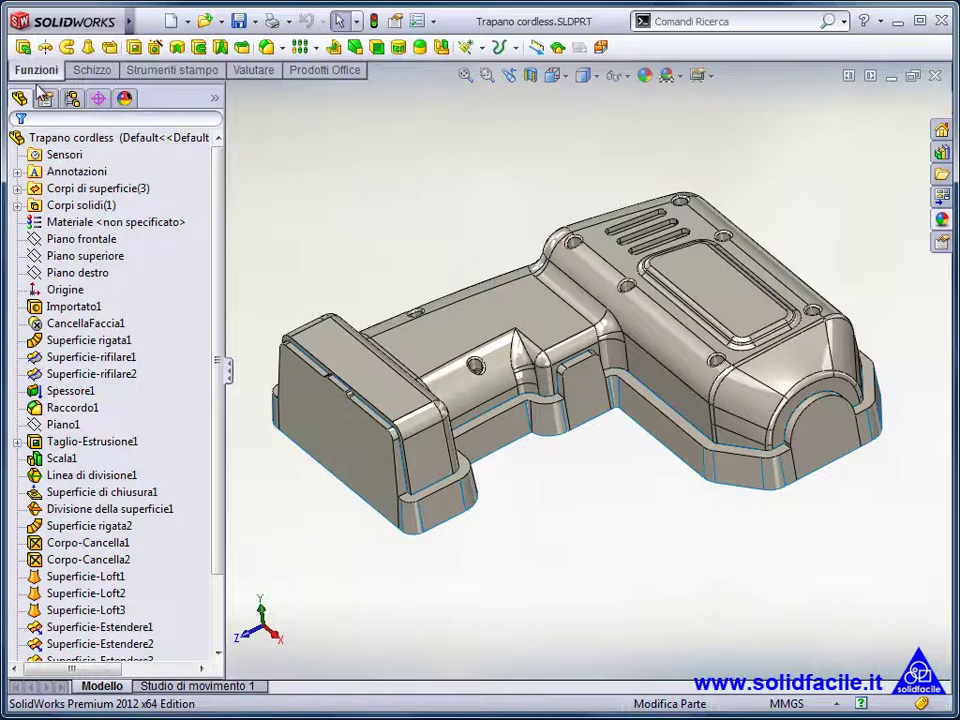
click(80, 256)
click(463, 50)
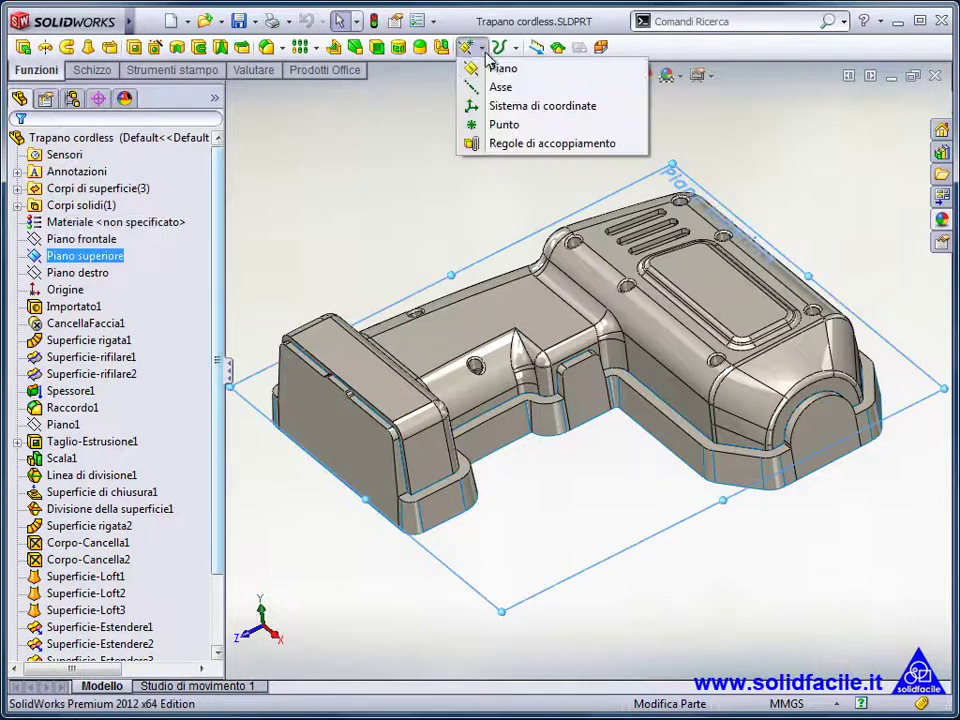
click(476, 66)
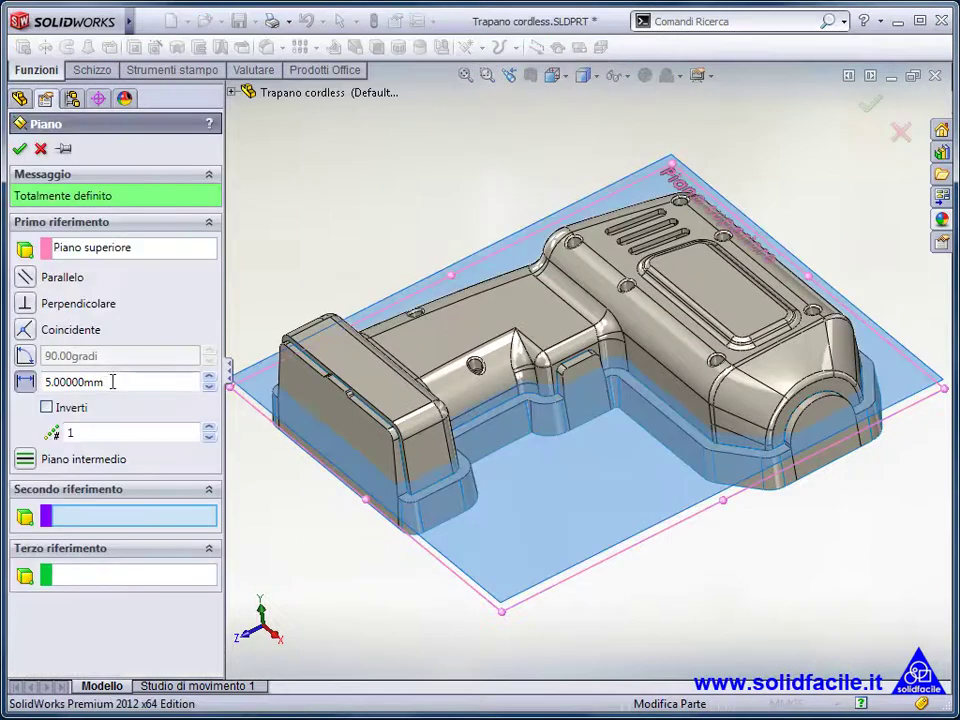
drag(112, 381, 38, 388)
text(12.00000)
key(Return)
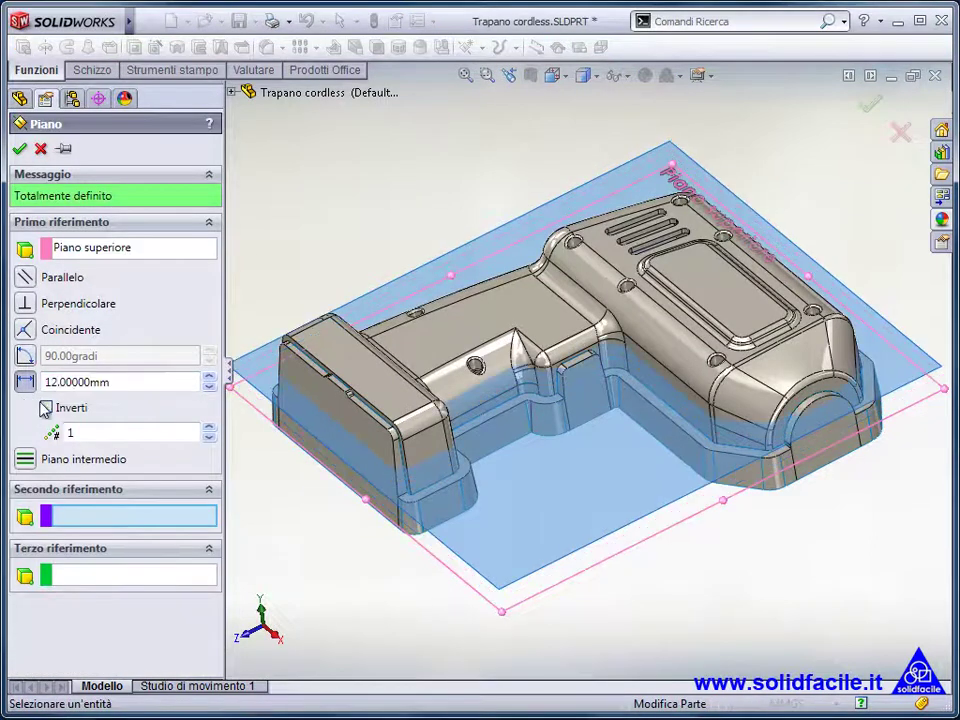
click(46, 409)
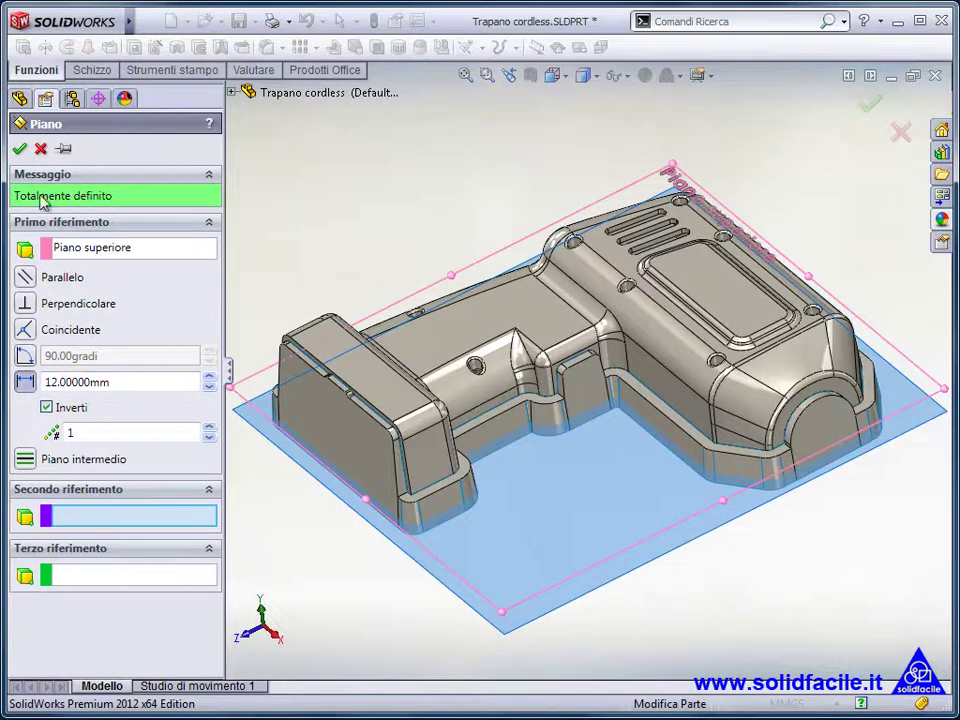
click(20, 150)
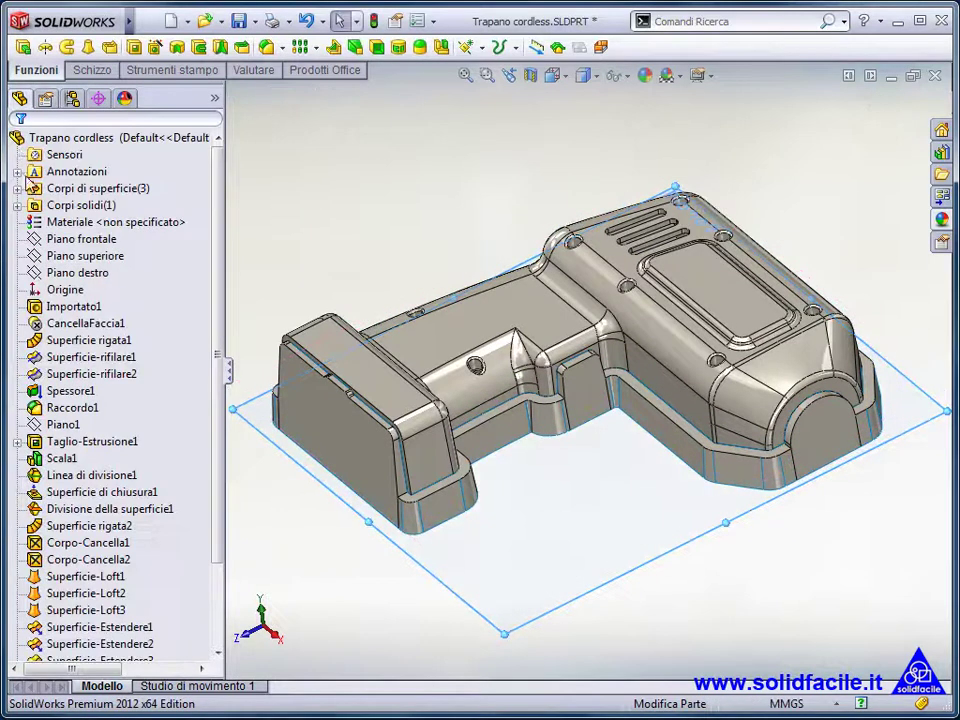
Step: Rename the new plane Piano stampo and view the part normal to it
drag(218, 349, 210, 435)
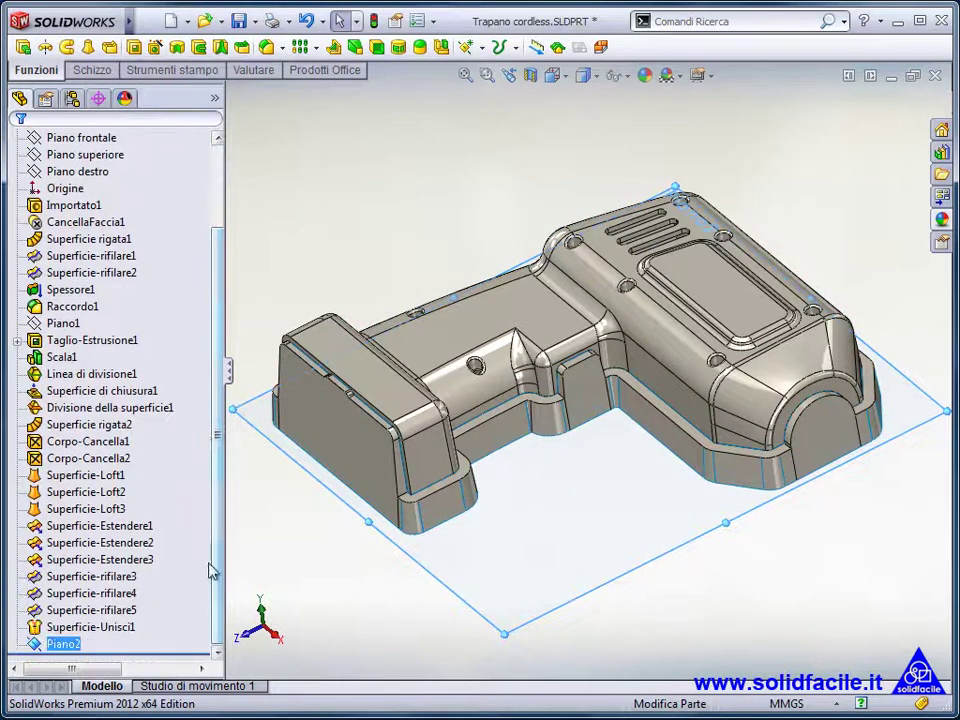
click(72, 644)
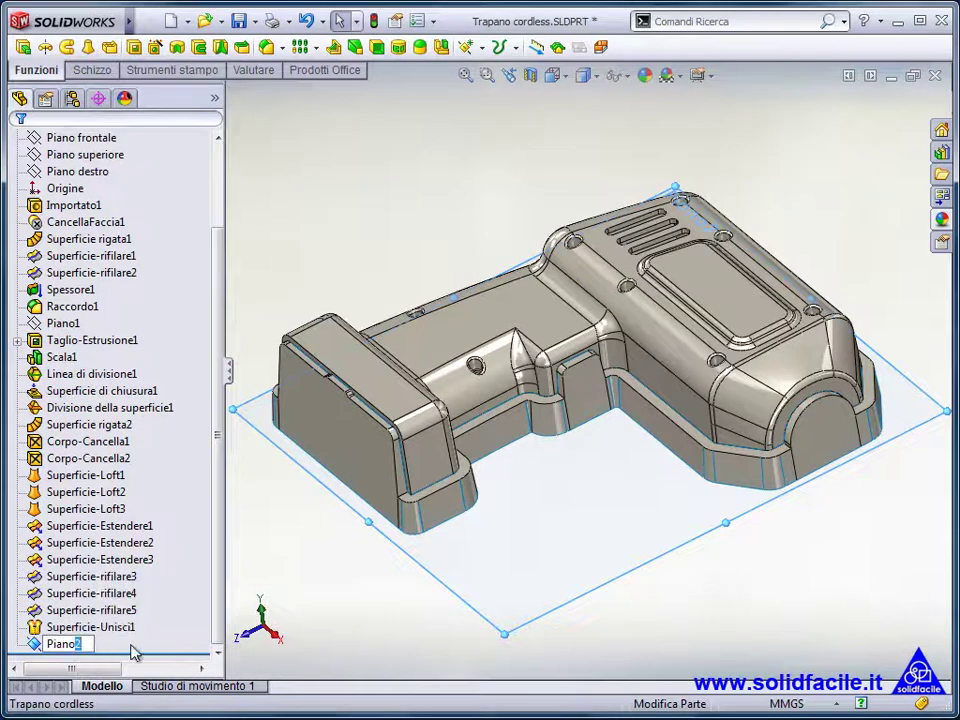
text(stampo)
key(Return)
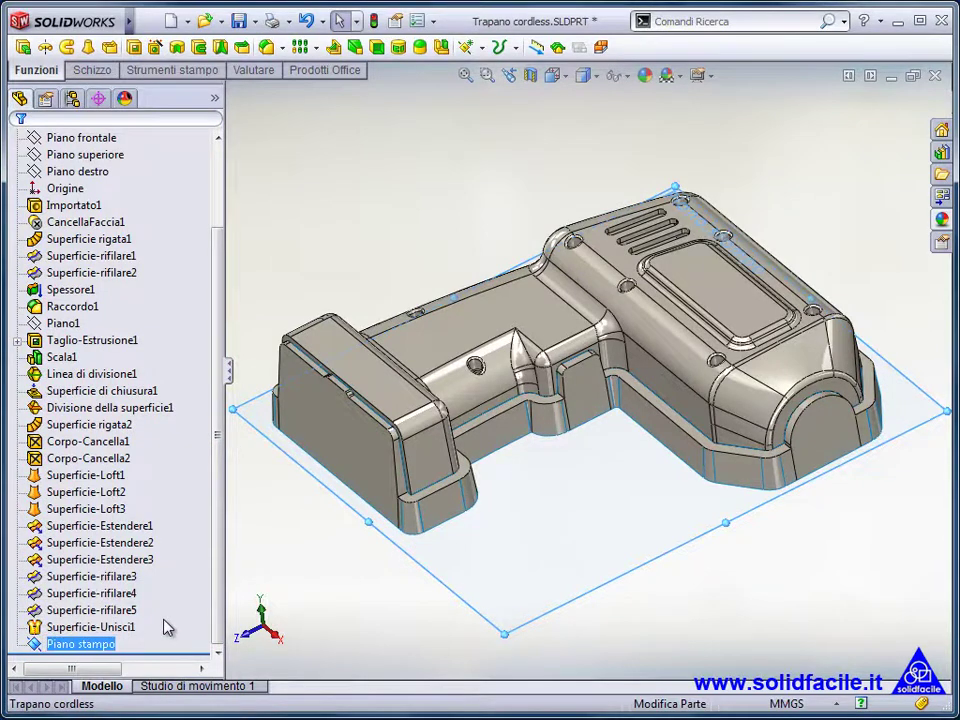
key(ctrl+8)
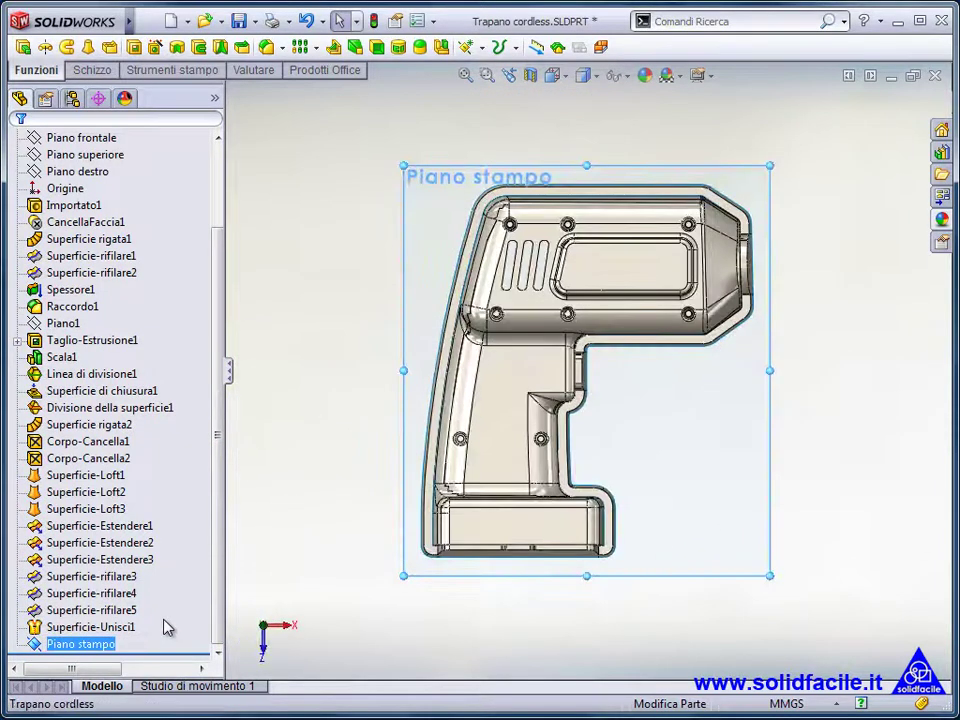
Step: Start a sketch on Piano stampo and draw a corner rectangle around the drill
right_click(108, 646)
click(117, 568)
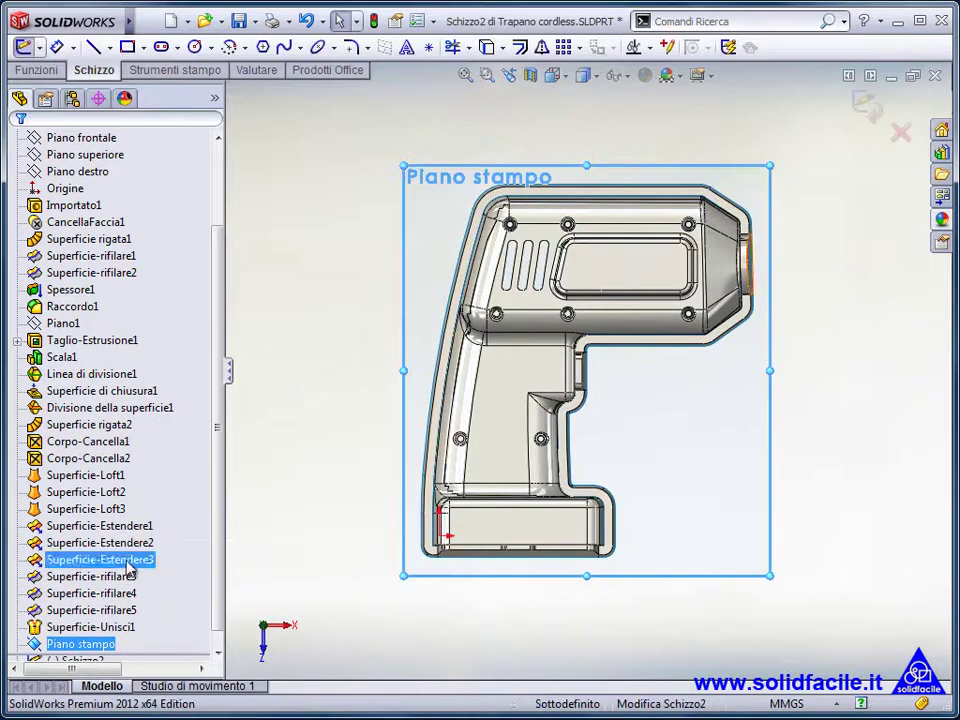
key(s)
click(375, 370)
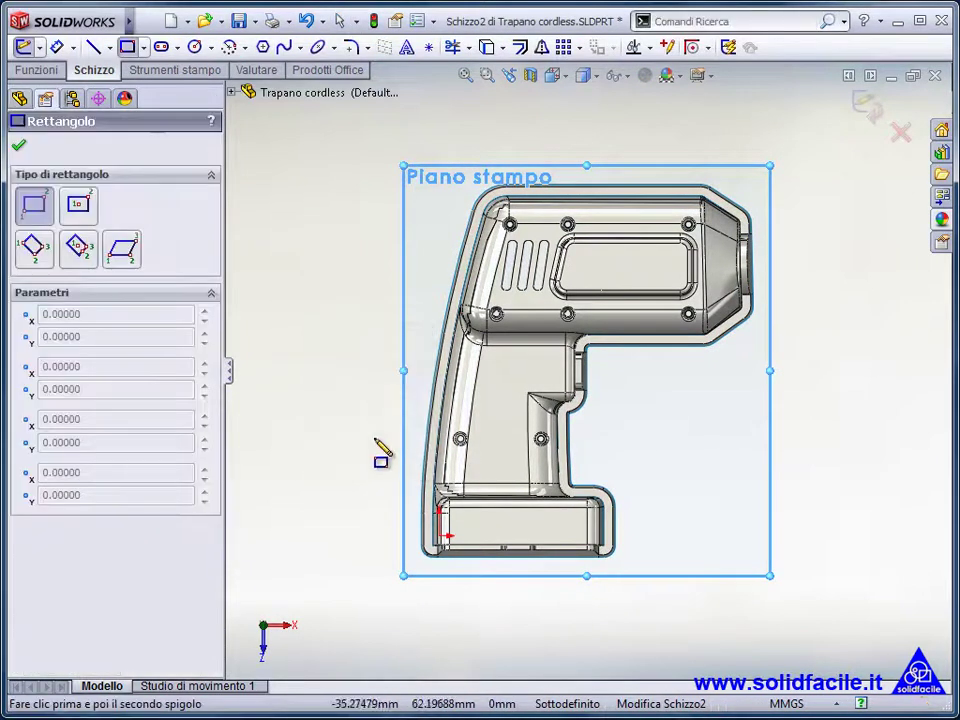
click(360, 608)
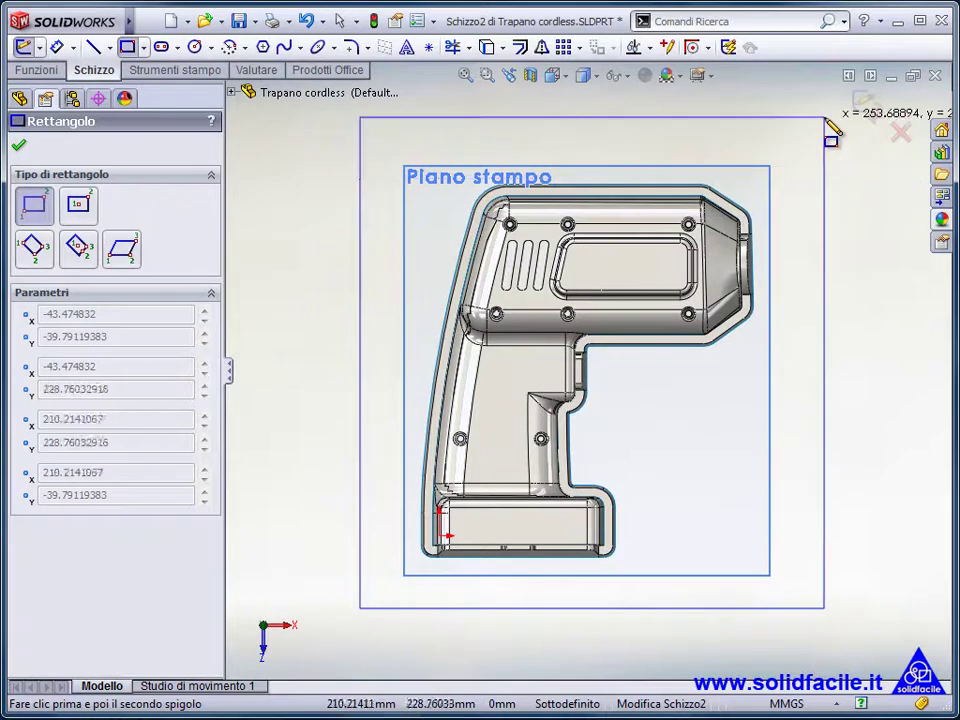
click(824, 117)
Step: Dimension the rectangle's right and top sides 30 mm from the drill's edges
key(s)
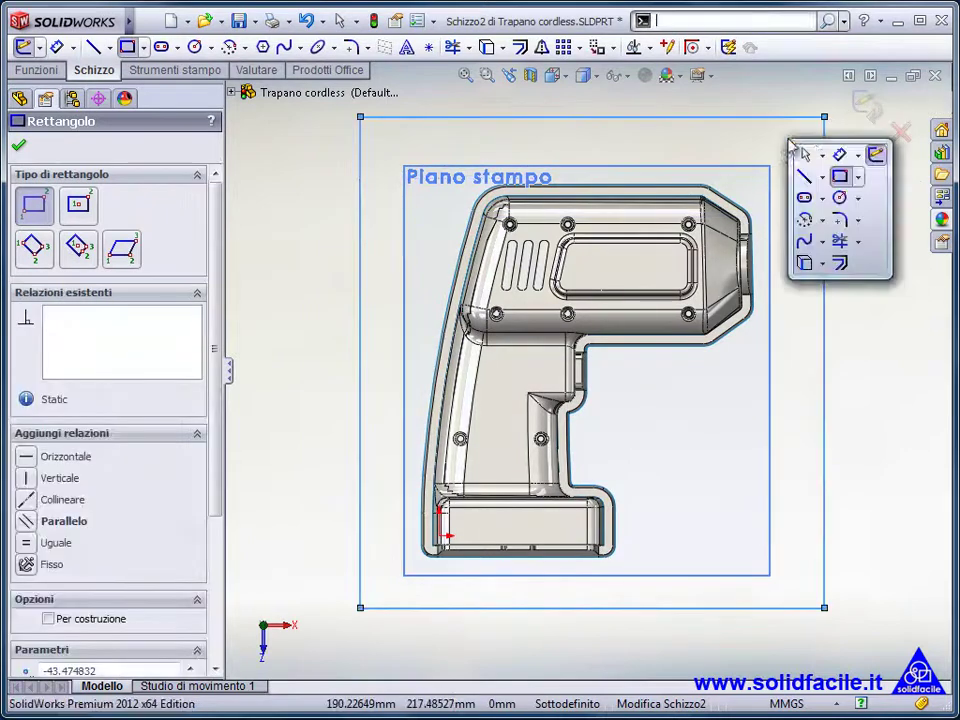
click(841, 155)
click(758, 232)
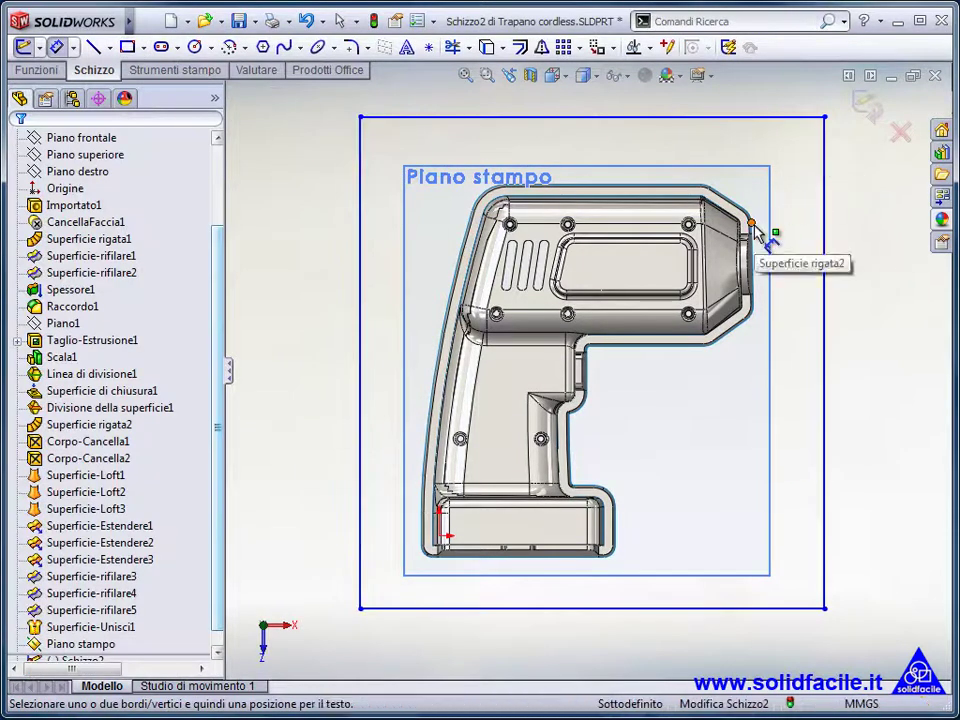
click(826, 236)
click(797, 228)
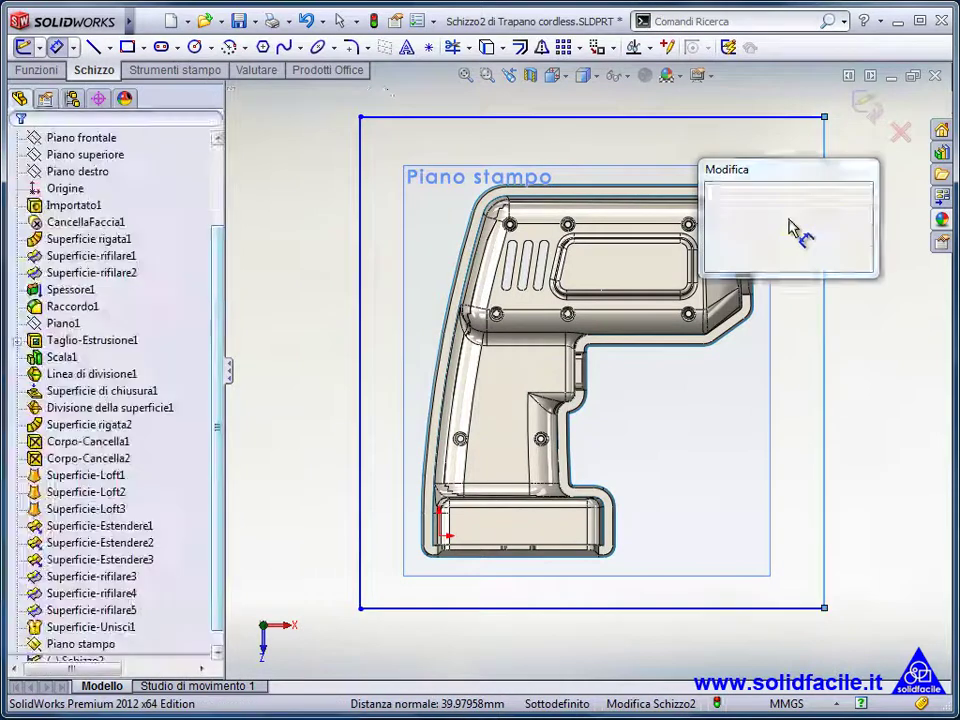
text(30)
key(Return)
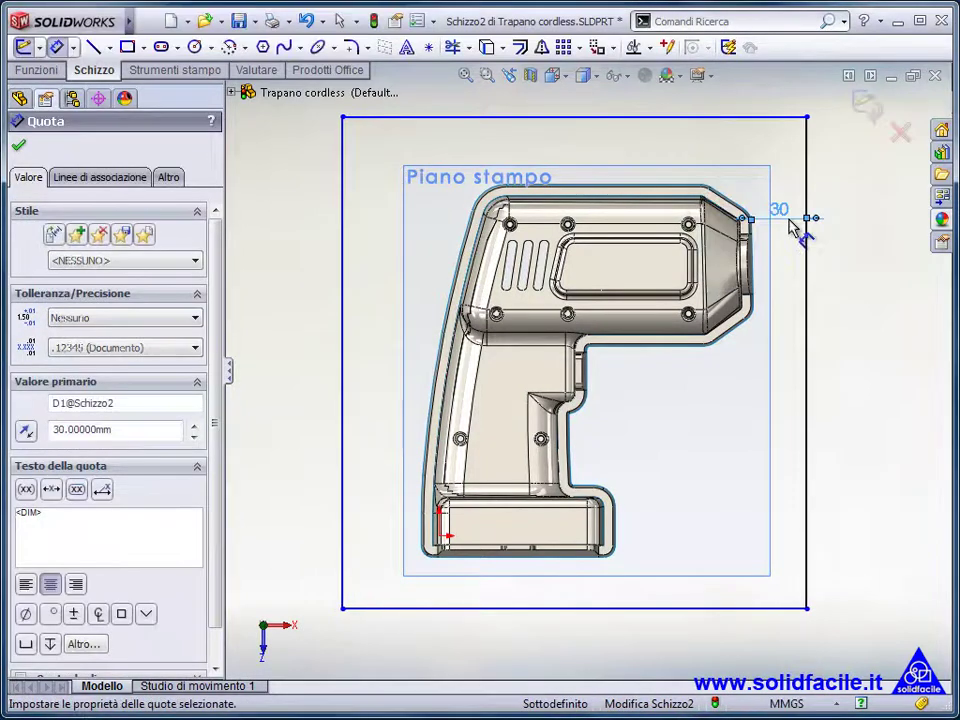
click(701, 185)
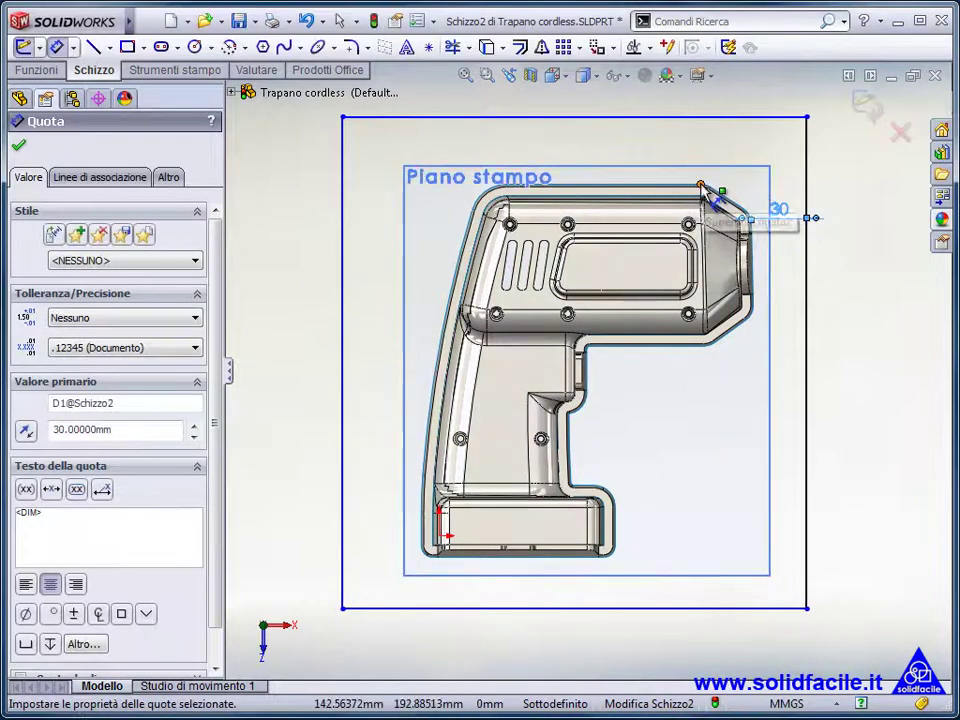
click(680, 117)
click(676, 155)
text(30)
key(Return)
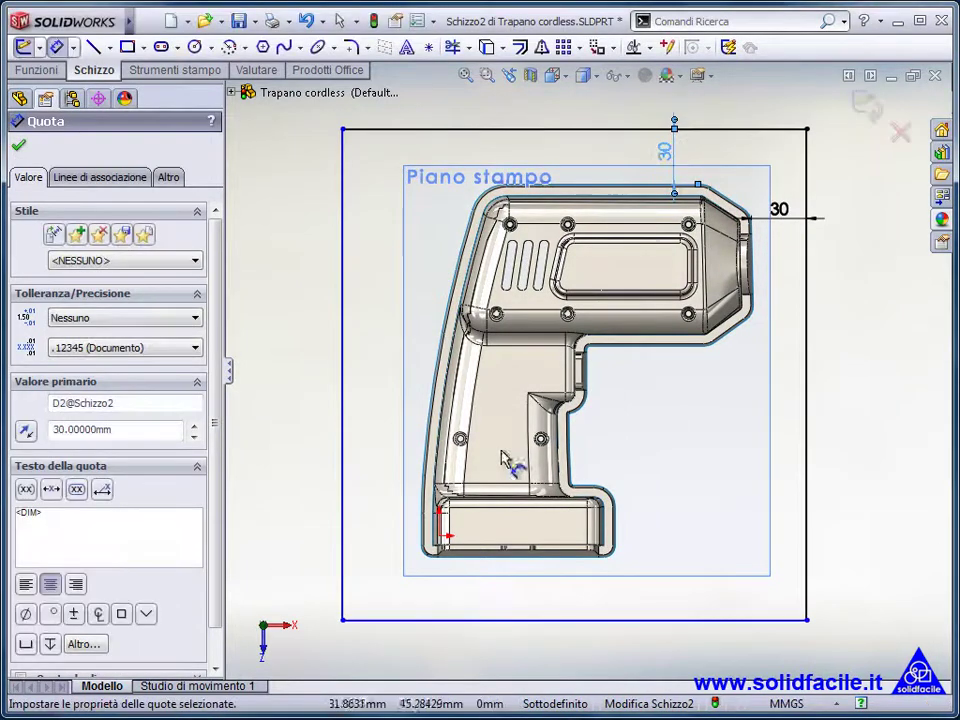
Step: Dimension the rectangle's left and bottom sides 30 mm from the drill
click(344, 546)
click(373, 521)
text(30)
key(Return)
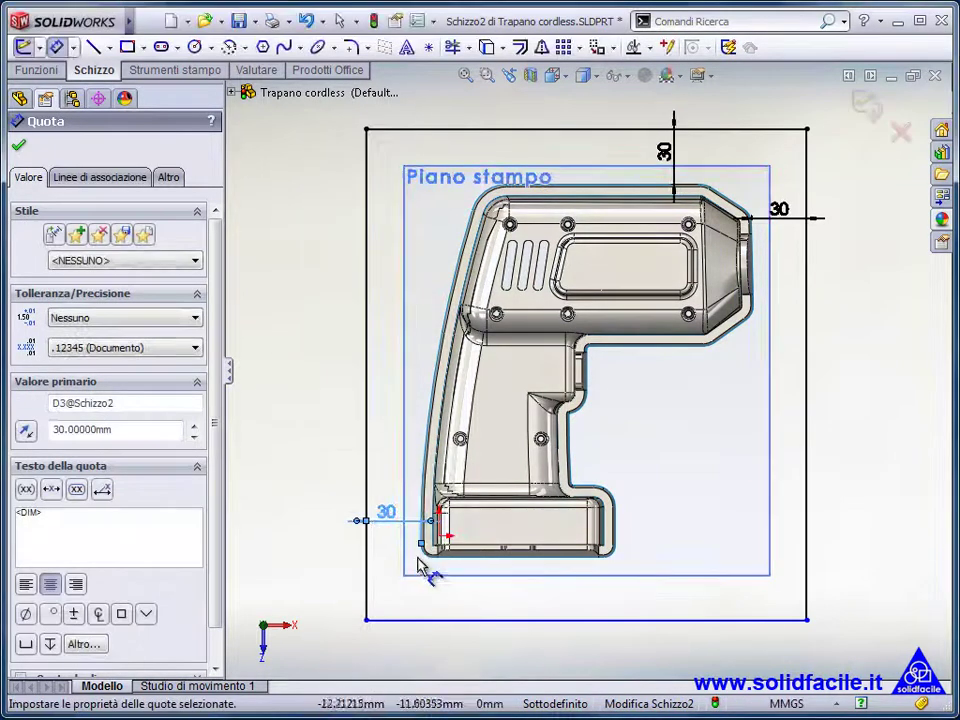
click(437, 620)
click(430, 605)
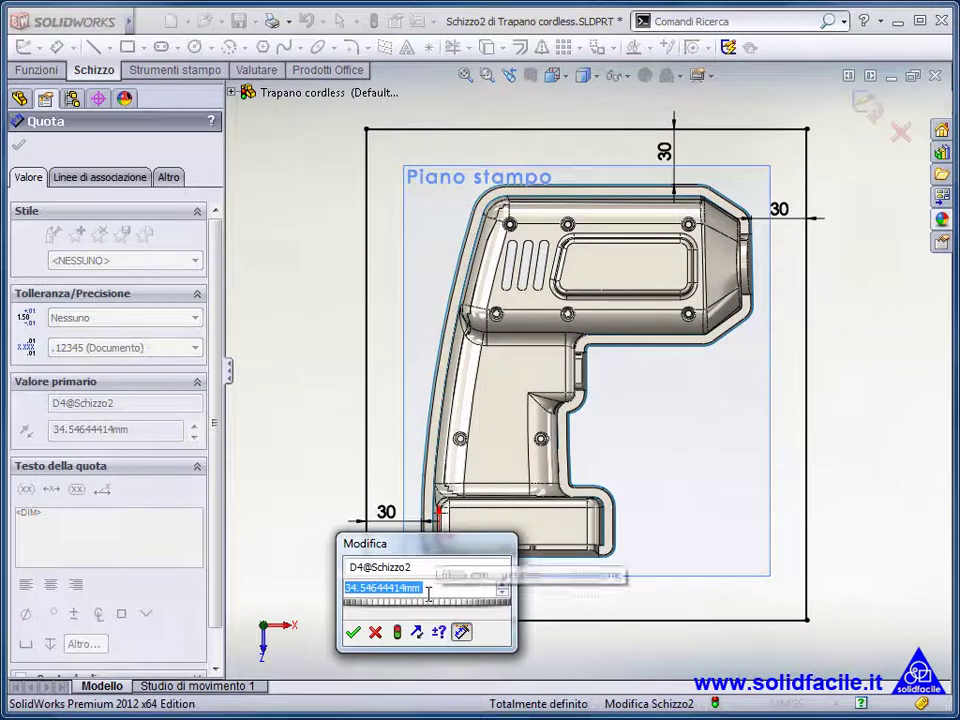
text(30)
key(Return)
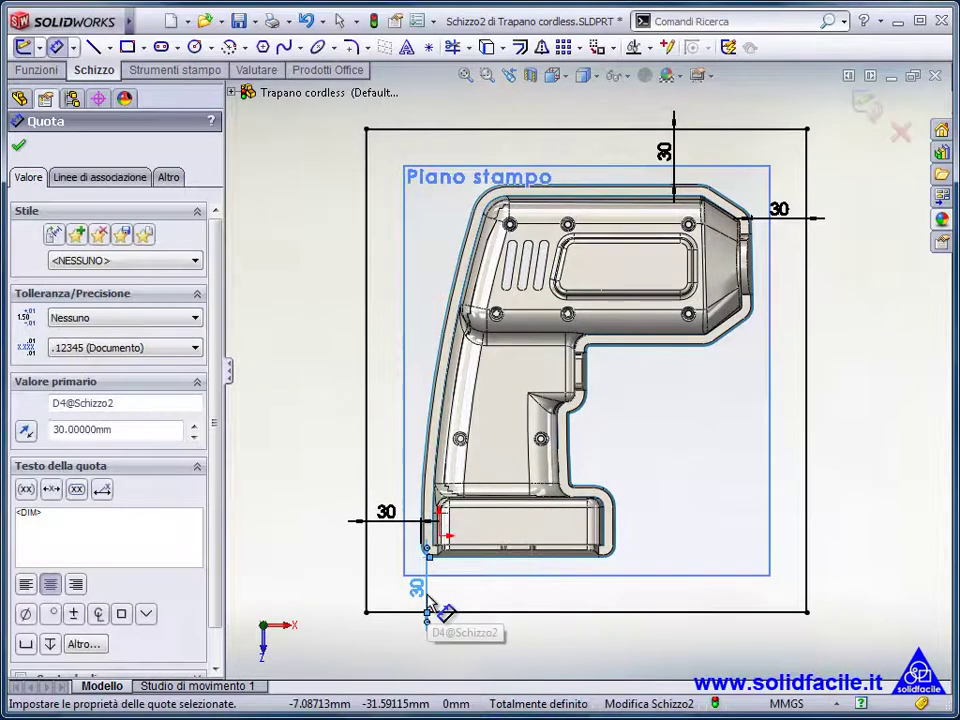
click(172, 71)
Step: Create a planar surface from the rectangle sketch on the mold plane
click(23, 48)
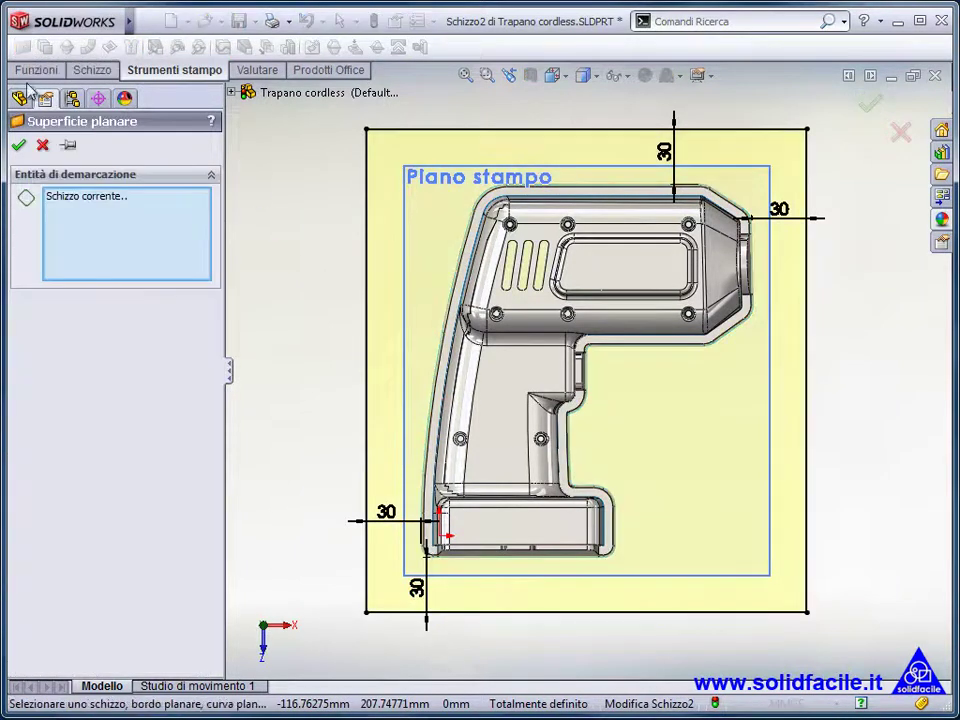
click(18, 146)
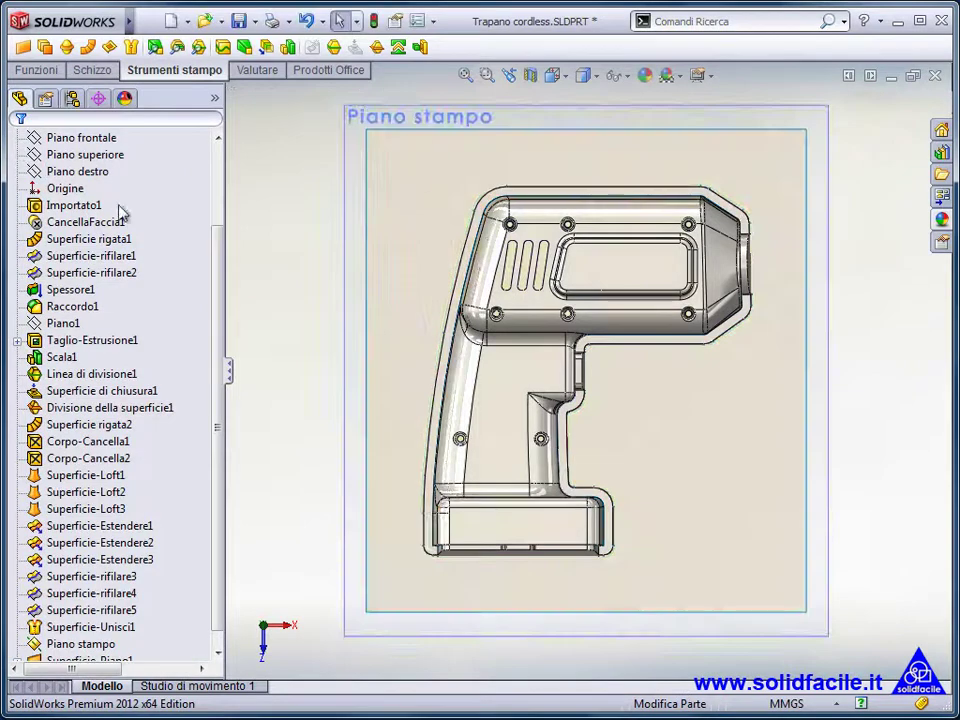
mouse_move(283, 213)
middle_down()
mouse_move(456, 336)
mouse_move(476, 338)
middle_up()
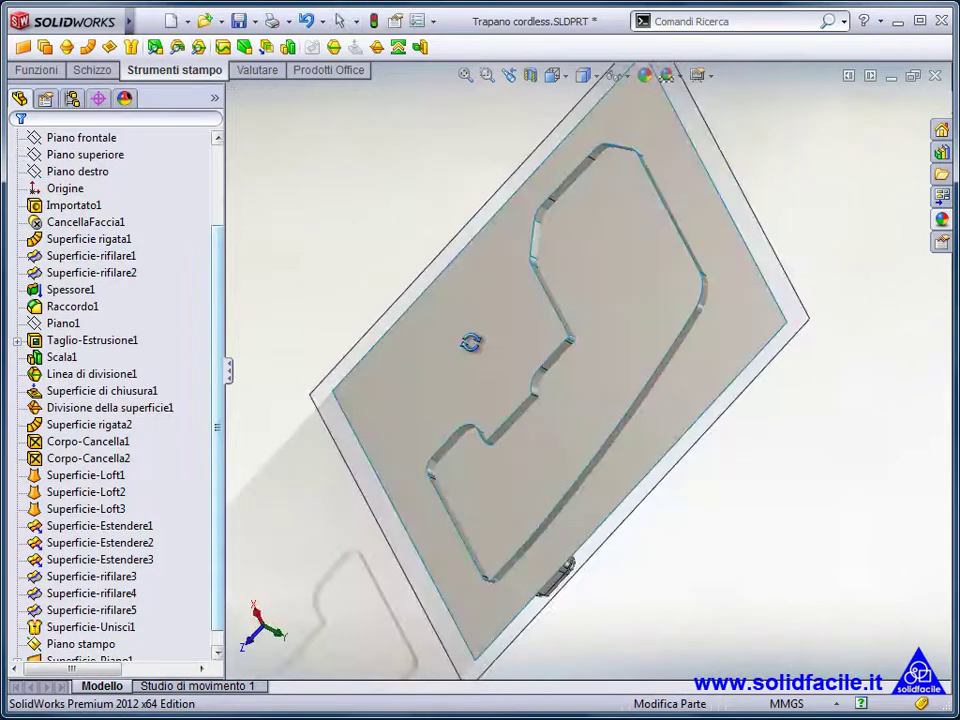
Step: Mutually trim Superficie-Piano1 and Superficie-Unisci1, keeping the outer plane region and the drill ring
click(298, 21)
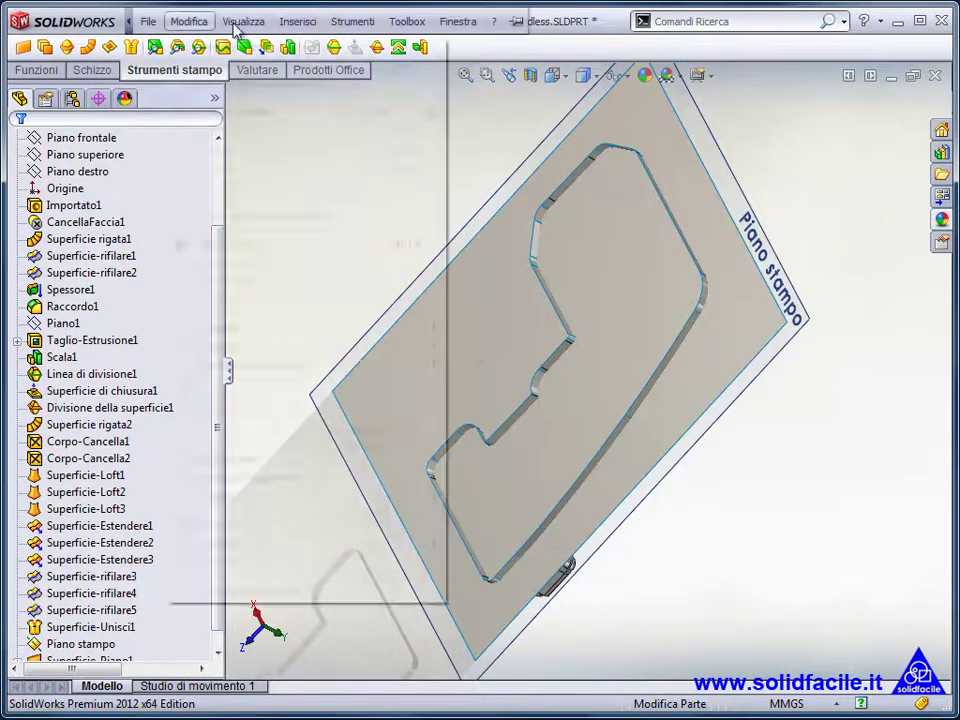
mouse_move(331, 168)
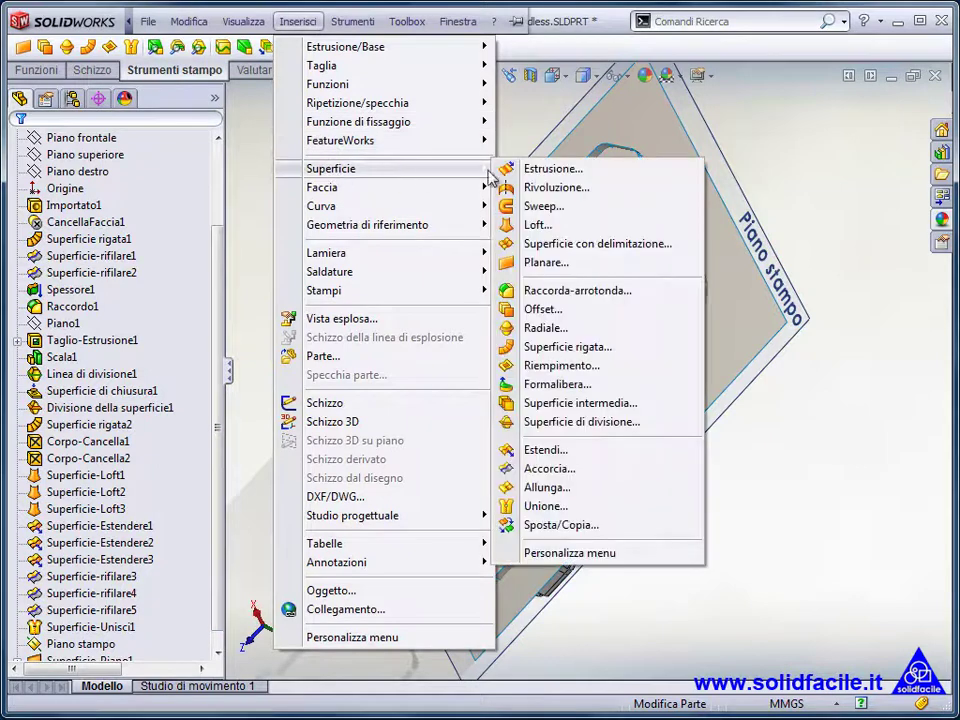
click(596, 469)
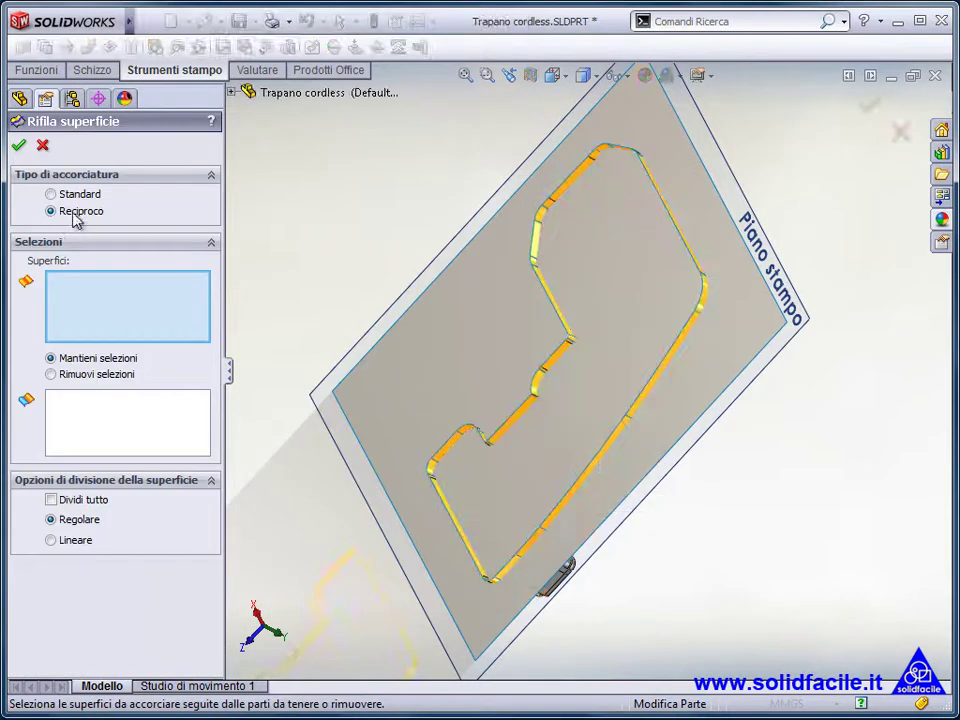
click(422, 338)
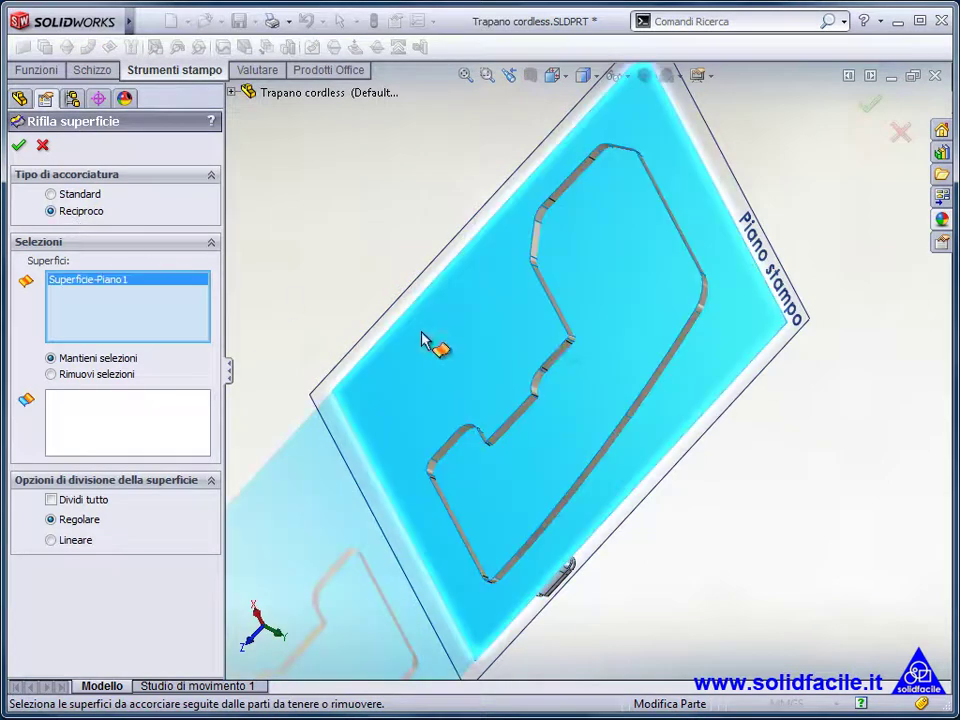
click(564, 354)
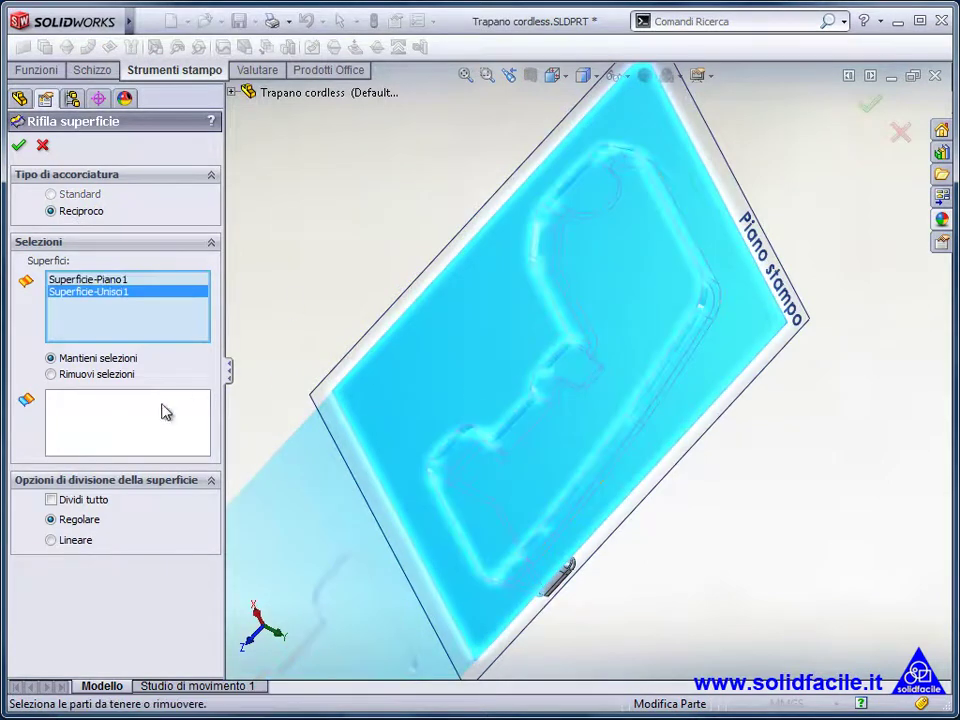
click(165, 412)
click(458, 356)
mouse_move(376, 225)
middle_down()
mouse_move(369, 246)
mouse_move(240, 318)
middle_up()
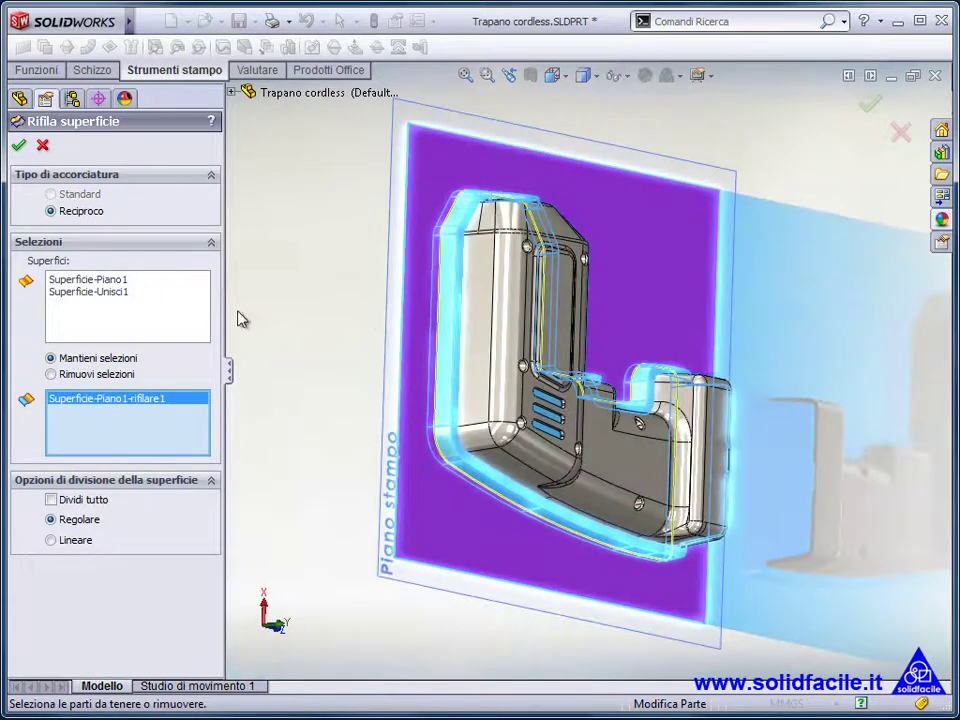
click(451, 345)
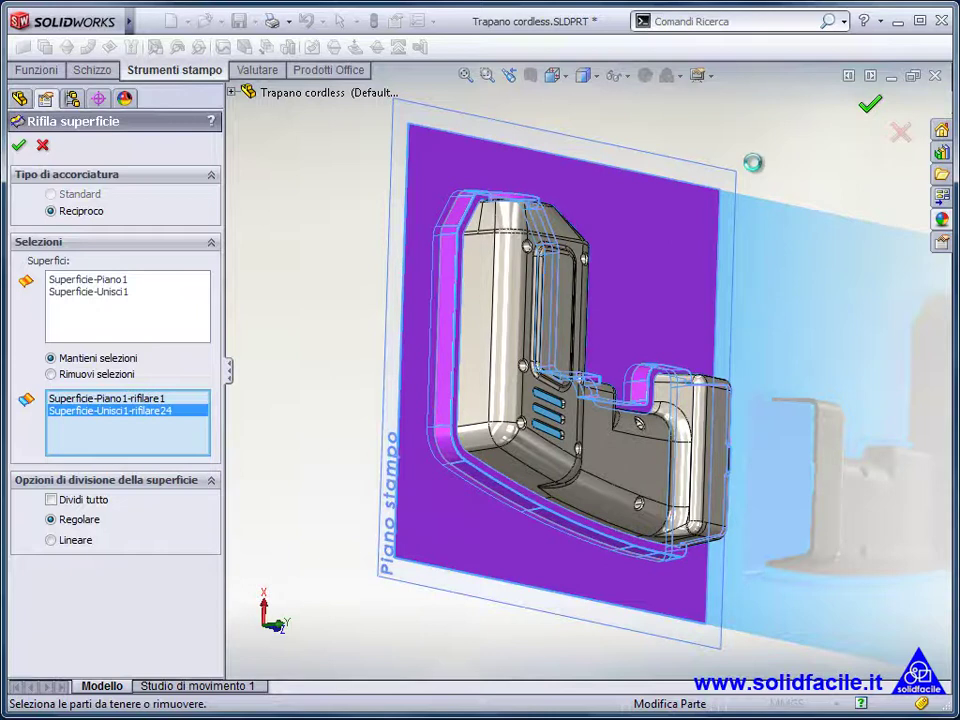
right_click(752, 163)
Step: Hide Piano stampo, orbit to show the cavity, and start a Tooling Split
right_click(729, 177)
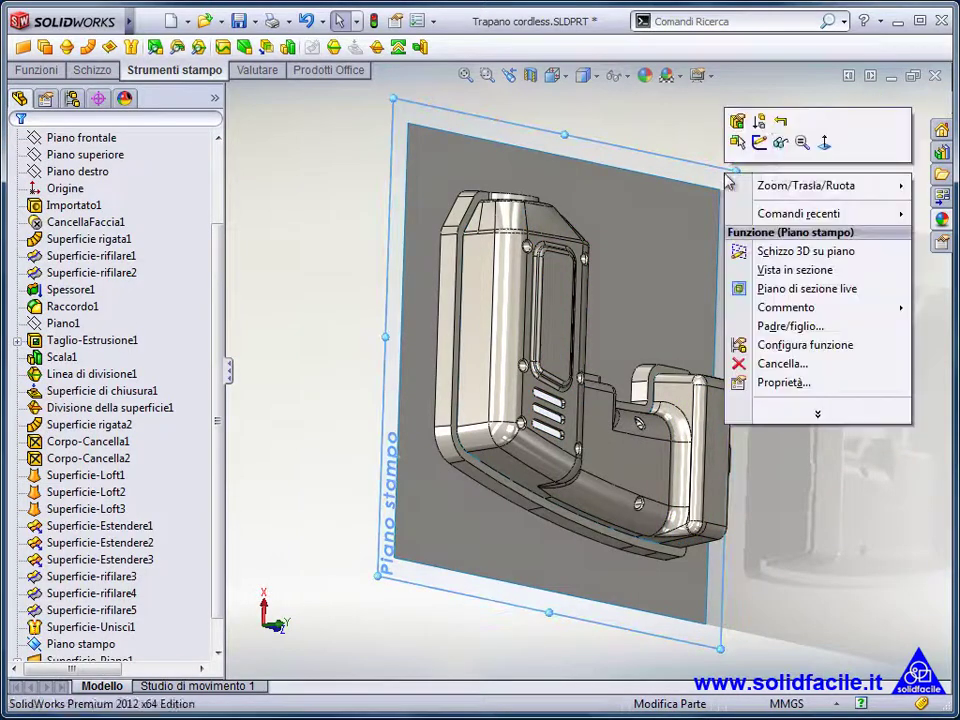
click(781, 142)
mouse_move(335, 299)
middle_down()
mouse_move(545, 175)
mouse_move(548, 203)
middle_up()
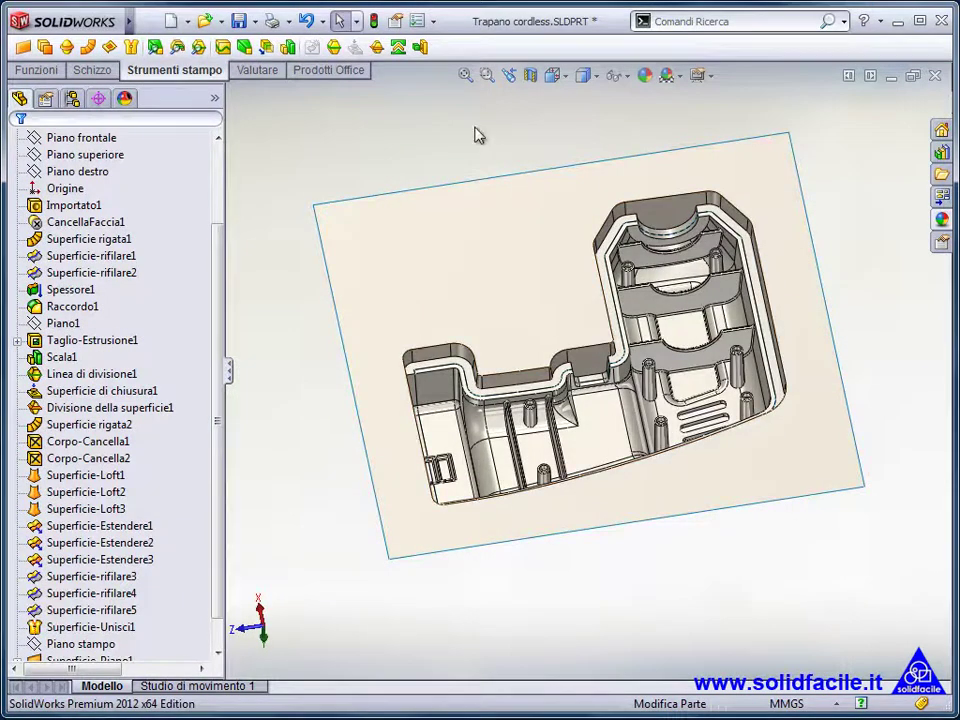
click(395, 46)
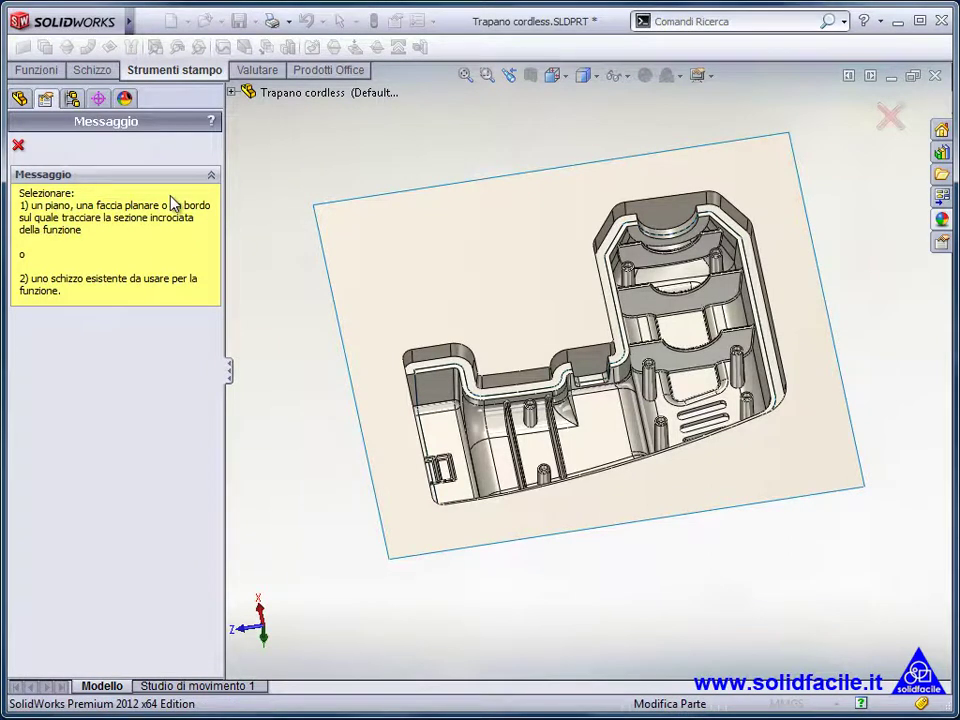
Step: Draw a corner rectangle on the parting surface, viewed face-on
click(433, 257)
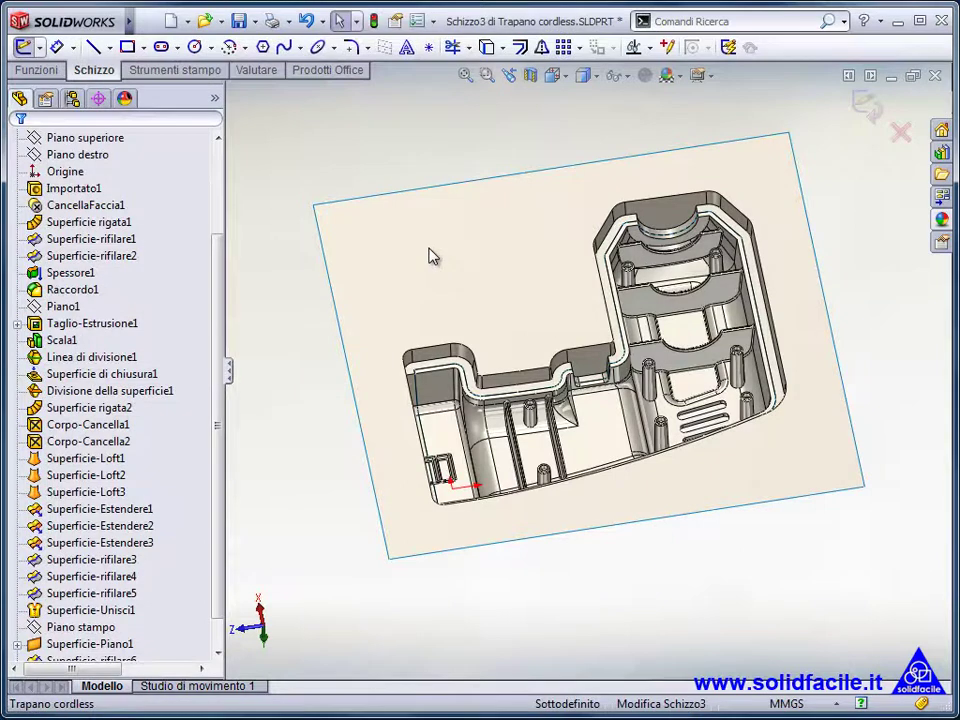
key(s)
click(484, 284)
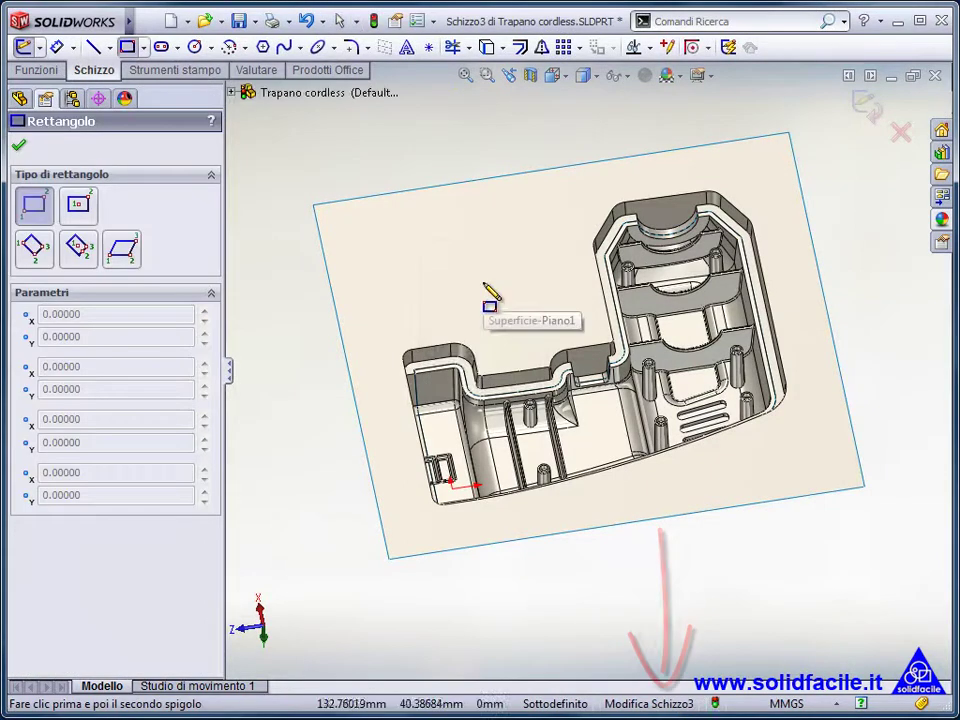
key(ctrl+8)
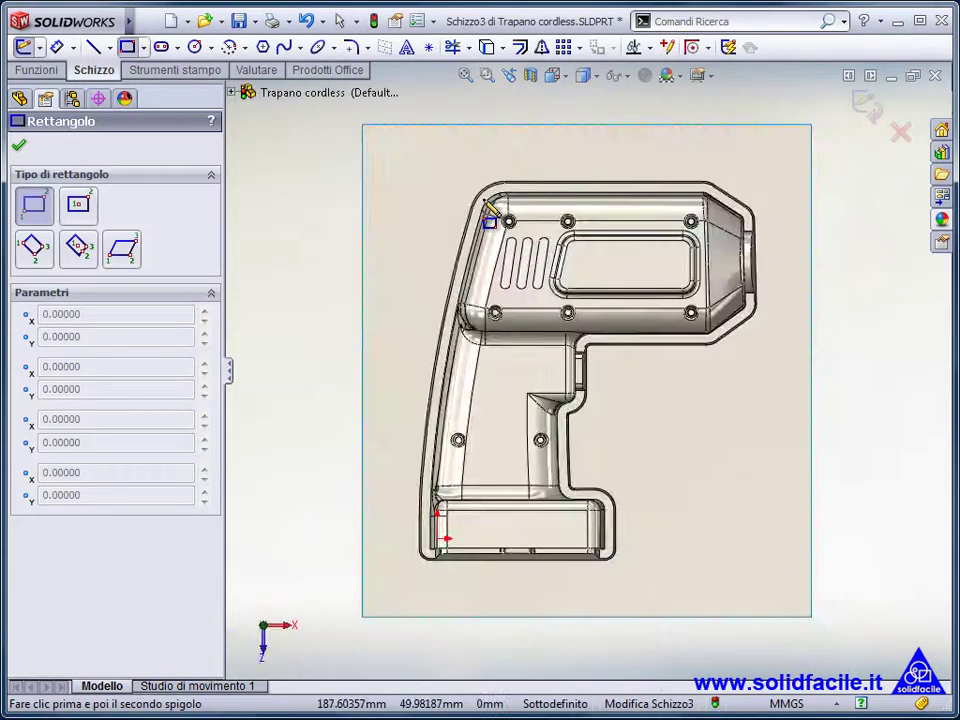
click(392, 583)
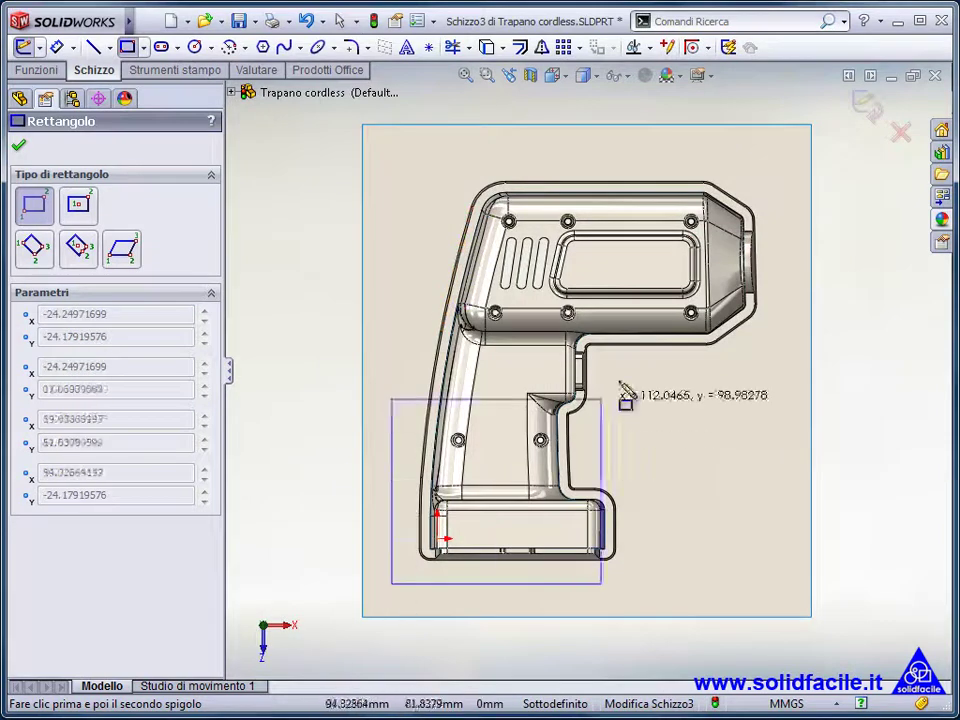
click(790, 153)
Step: Dimension the rectangle's top and right sides 15 mm from the surface edges
key(s)
click(840, 170)
click(726, 154)
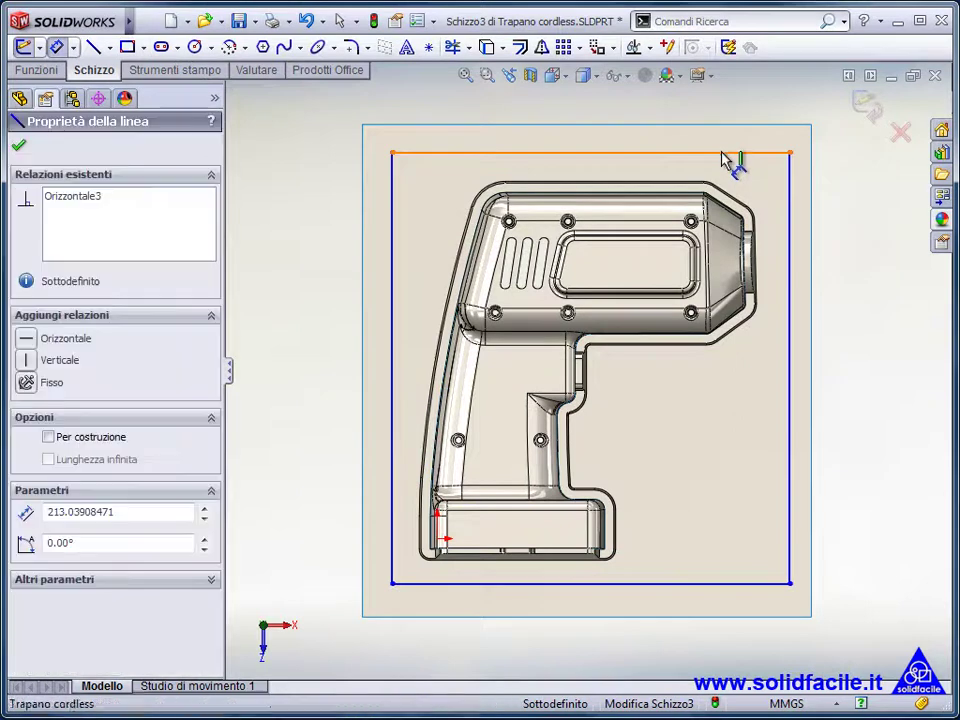
click(727, 136)
click(720, 143)
text(15)
key(Return)
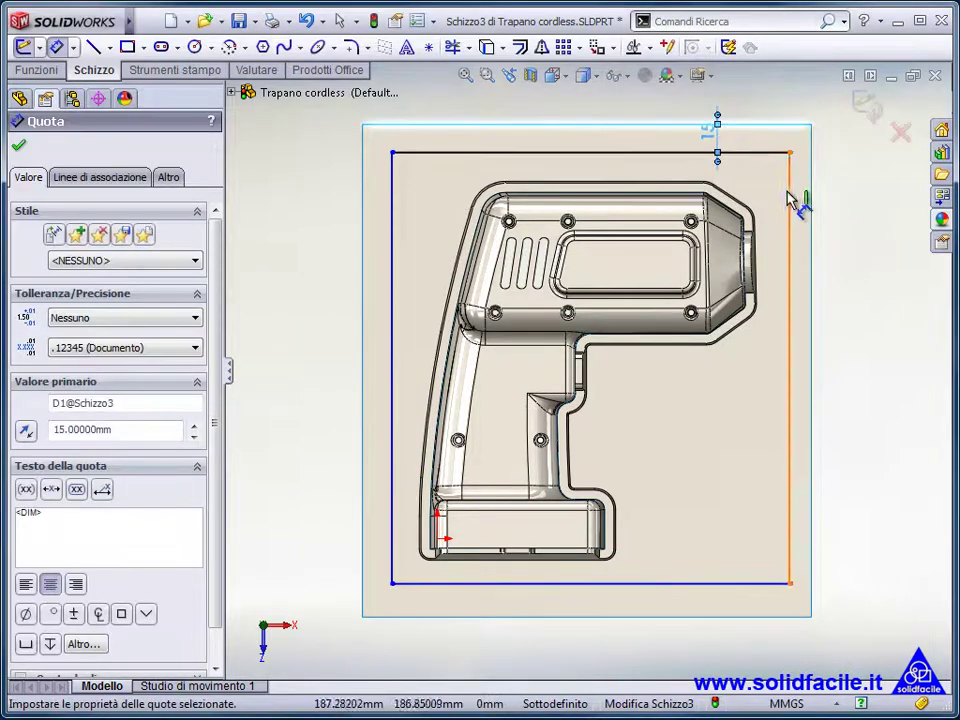
click(791, 197)
click(811, 208)
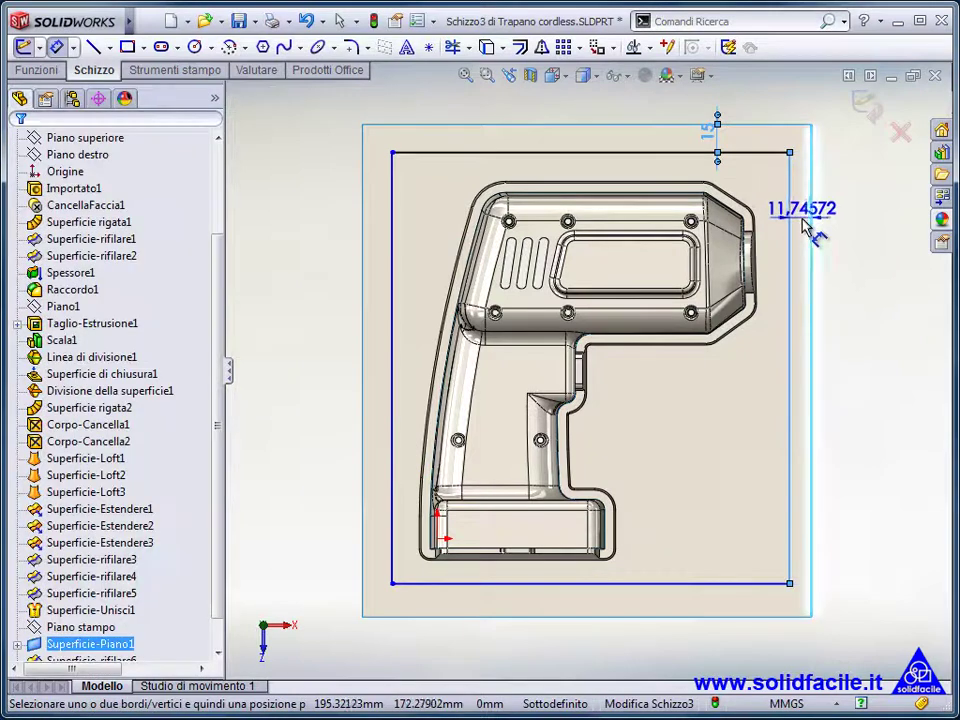
click(805, 218)
text(1)
key(Return)
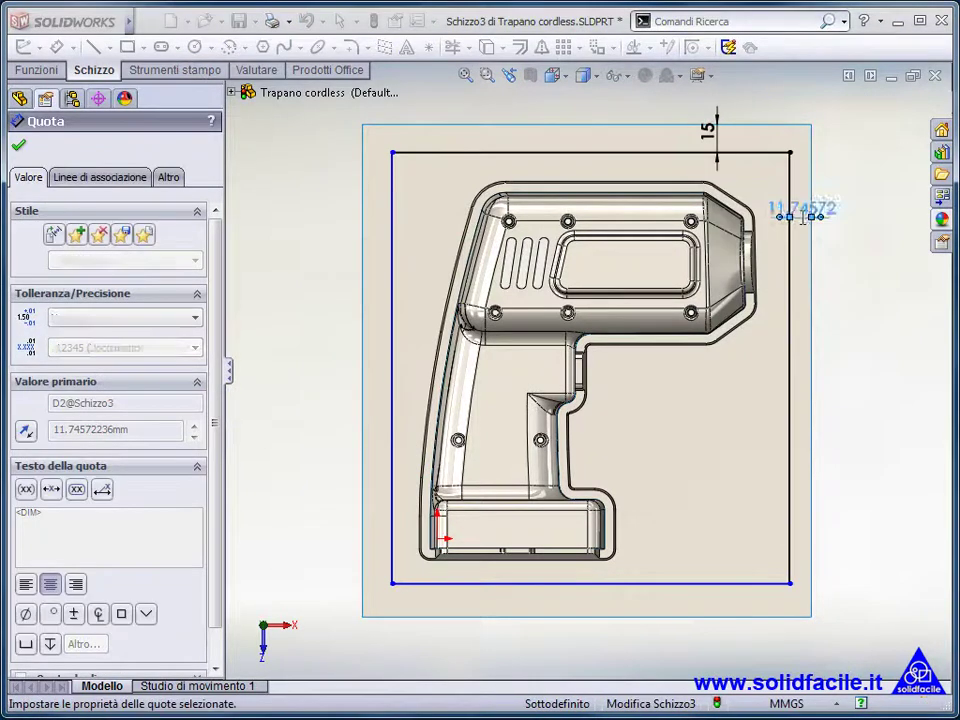
key(Escape)
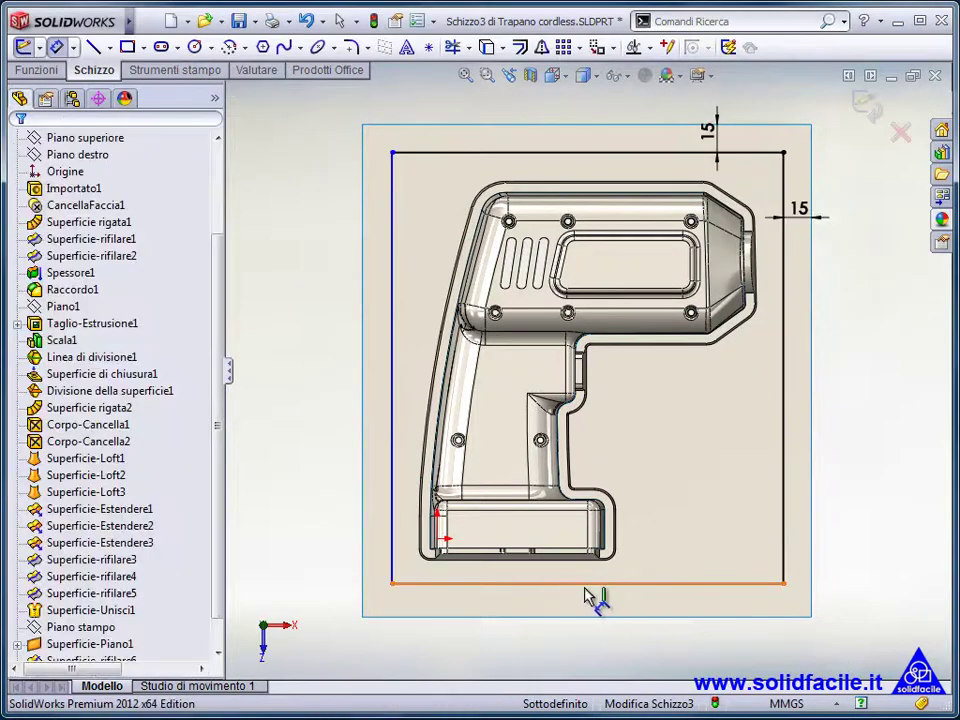
Step: Dimension the bottom and left sides 15 mm, then exit the sketch to preview the block
click(611, 585)
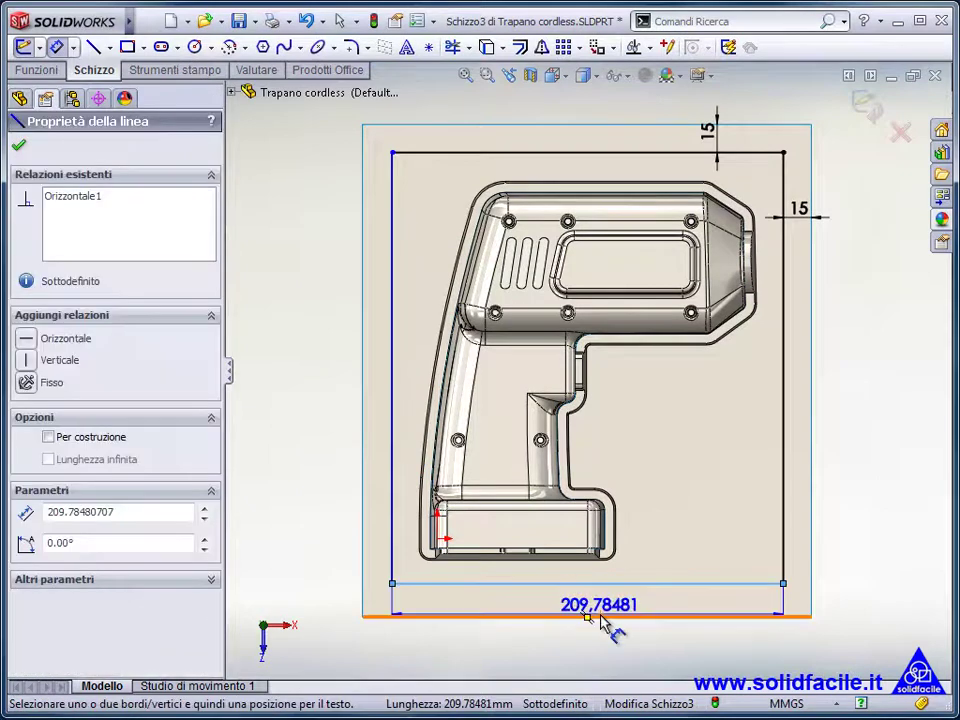
click(604, 617)
click(612, 617)
text(15)
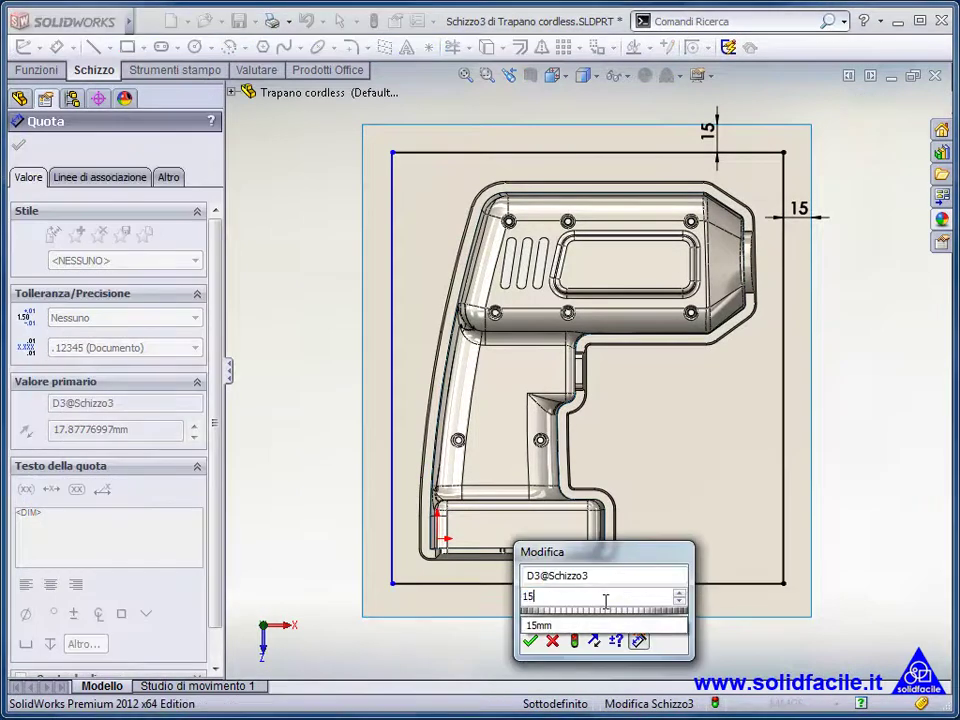
key(Return)
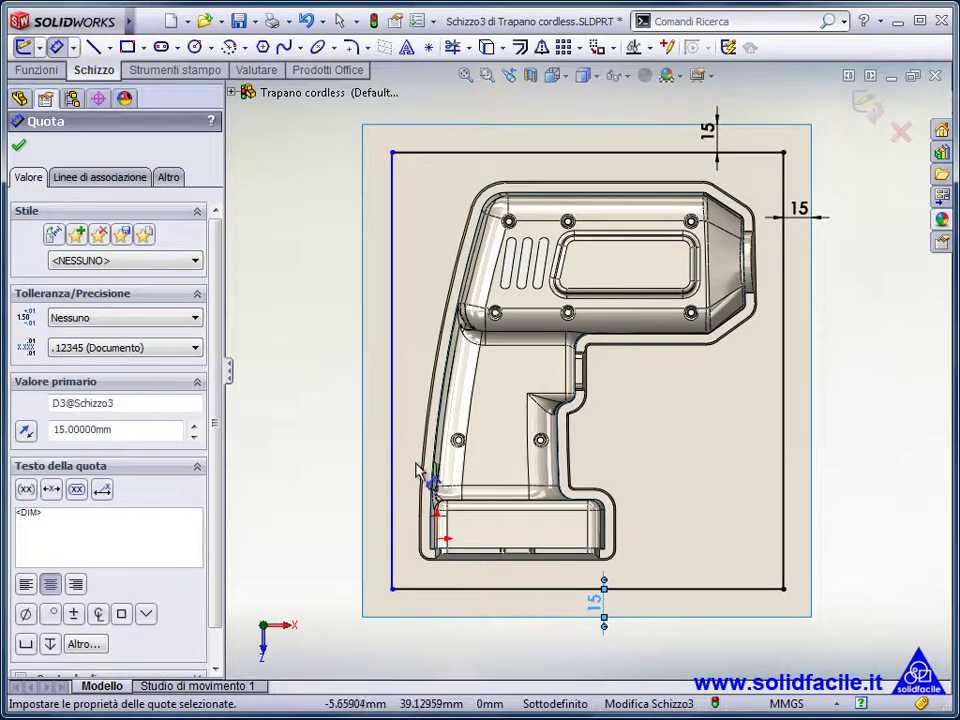
click(393, 460)
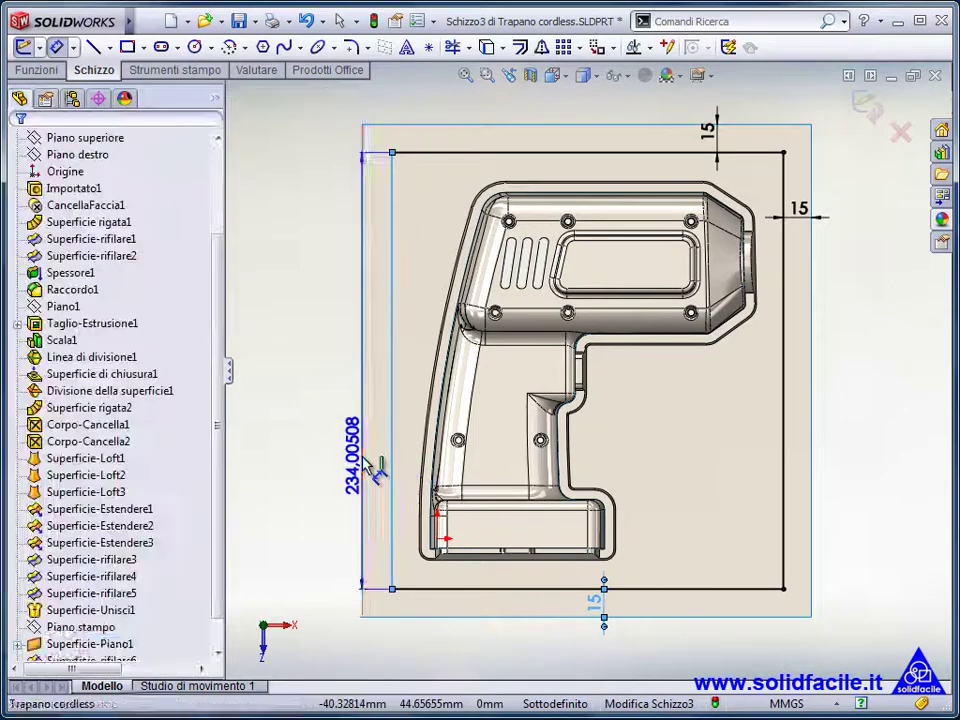
click(372, 456)
text(15)
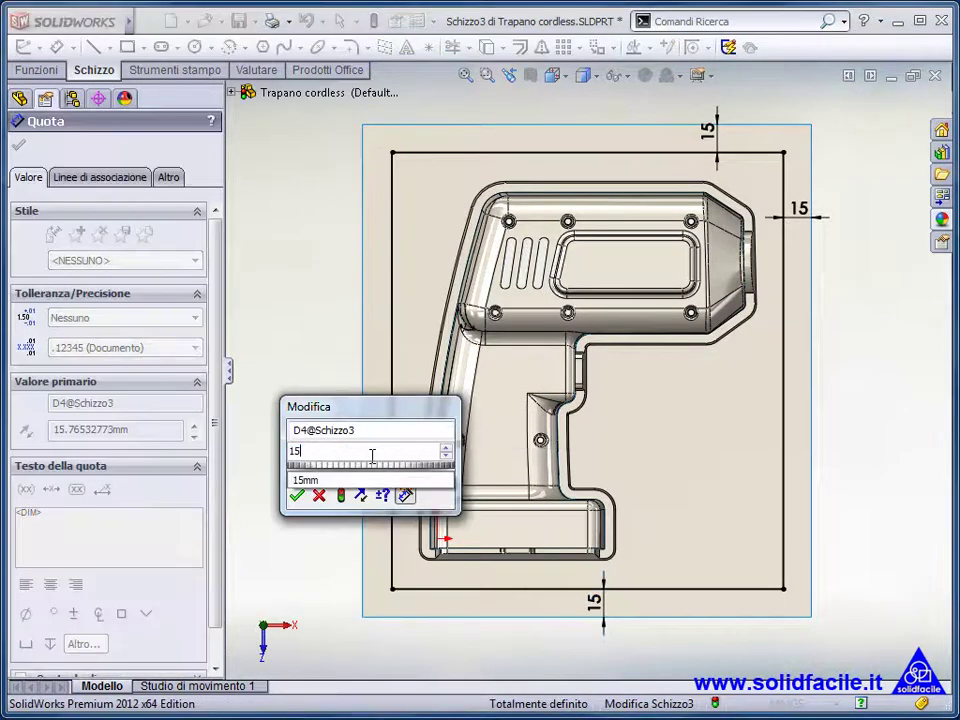
key(Return)
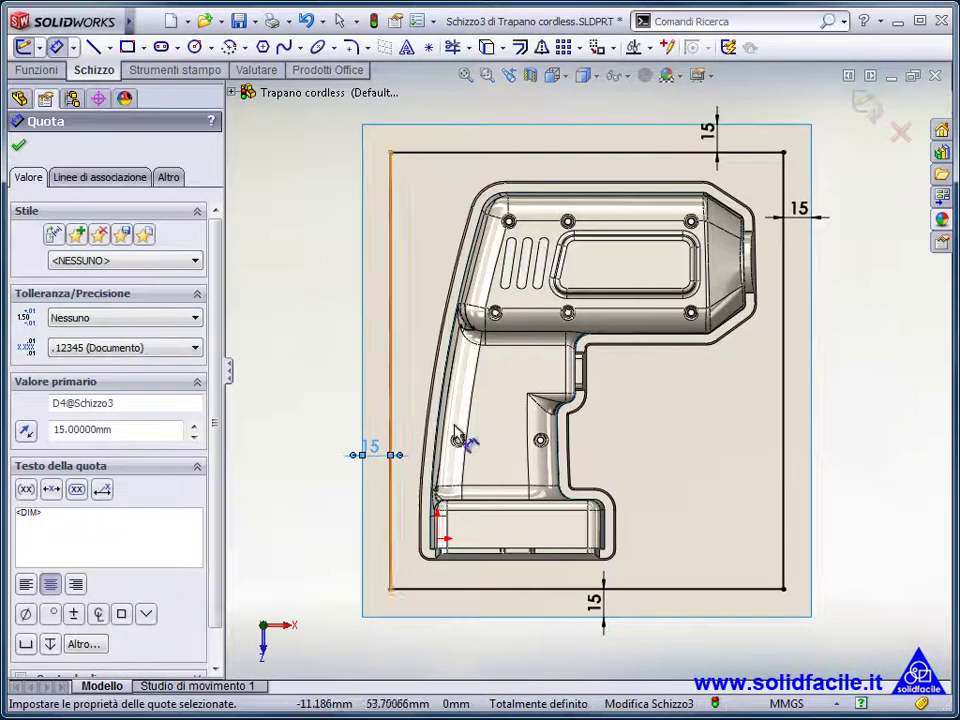
click(866, 102)
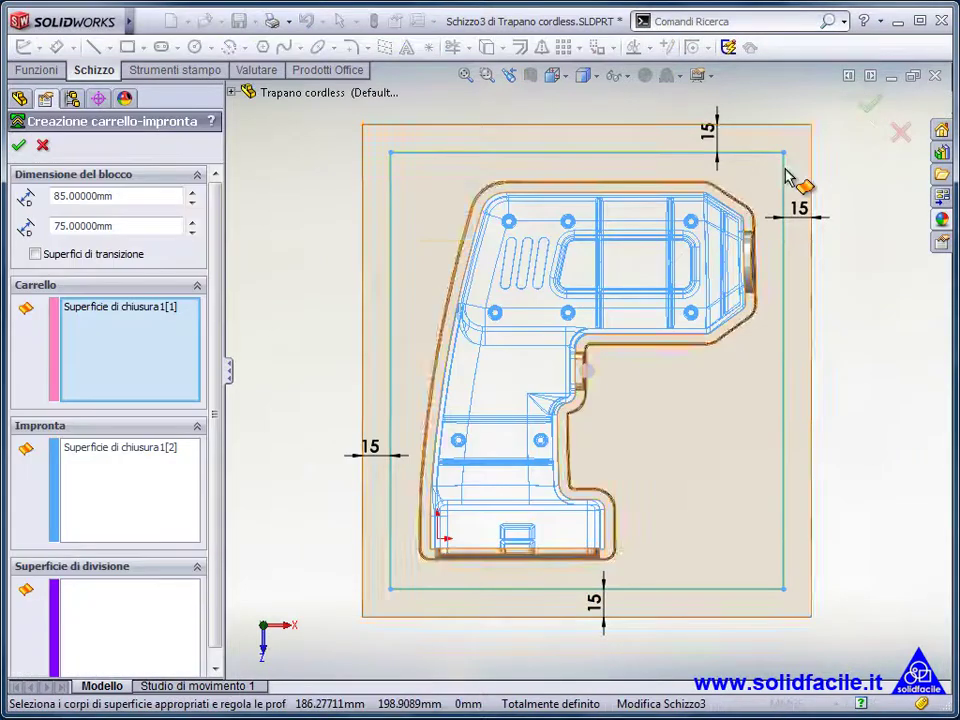
Step: Reduce the second block depth to 60 mm, keeping the first at 90 mm
mouse_move(368, 467)
middle_down()
mouse_move(403, 364)
mouse_move(399, 317)
mouse_move(392, 294)
mouse_move(317, 268)
mouse_move(332, 229)
middle_up()
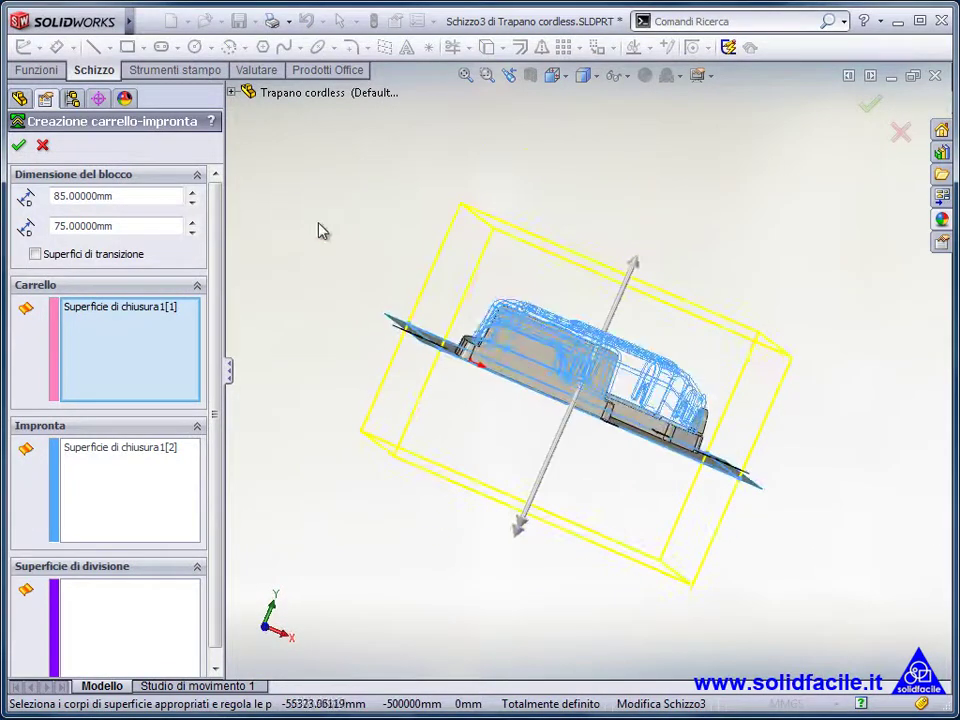
click(192, 232)
click(192, 232)
click(192, 232)
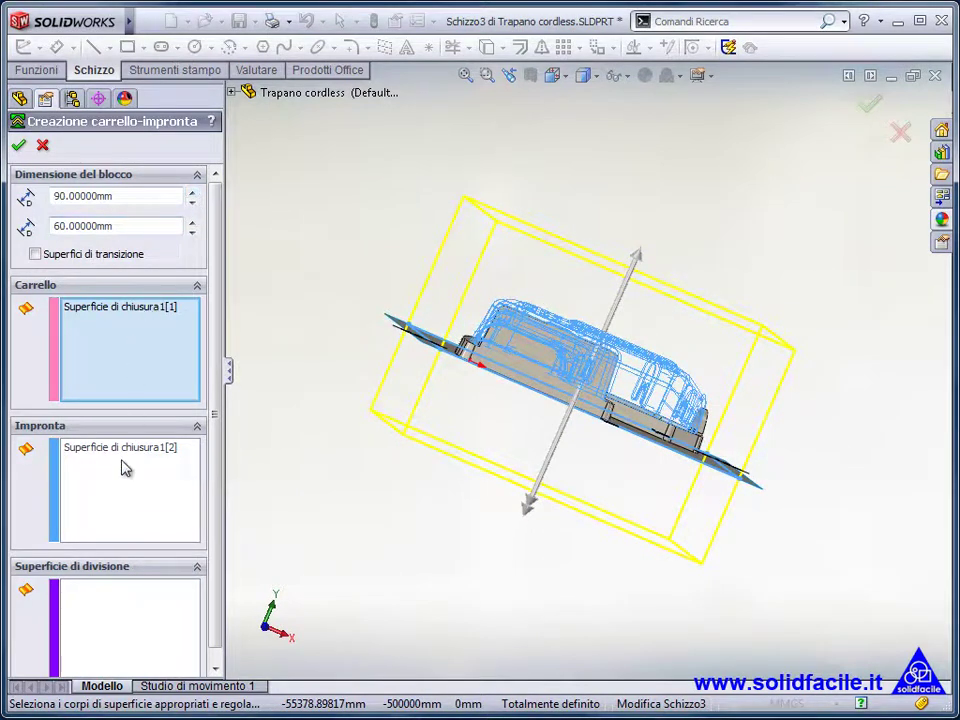
Step: Use Superficie-rifilare6 as the splitting surface and complete the tooling split
click(104, 603)
middle_drag(284, 480, 278, 503)
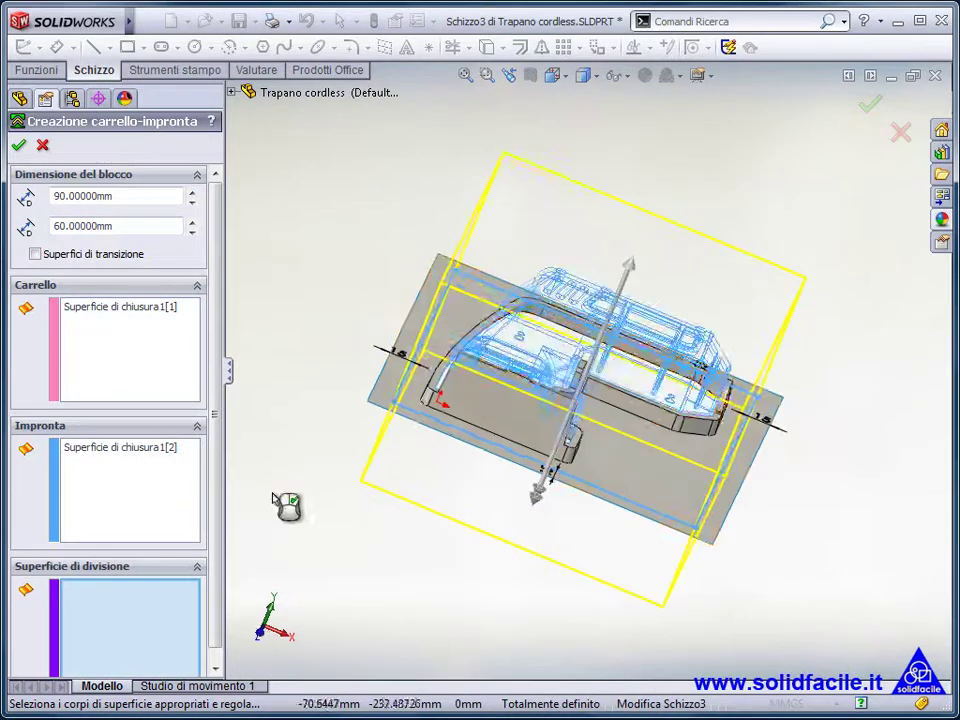
click(395, 393)
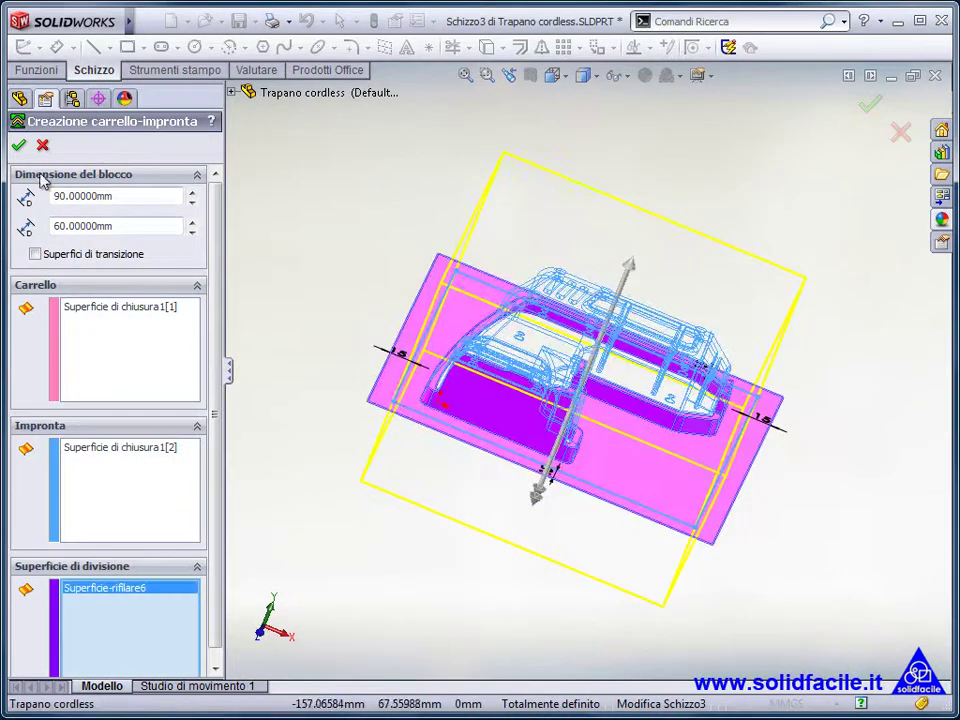
click(20, 147)
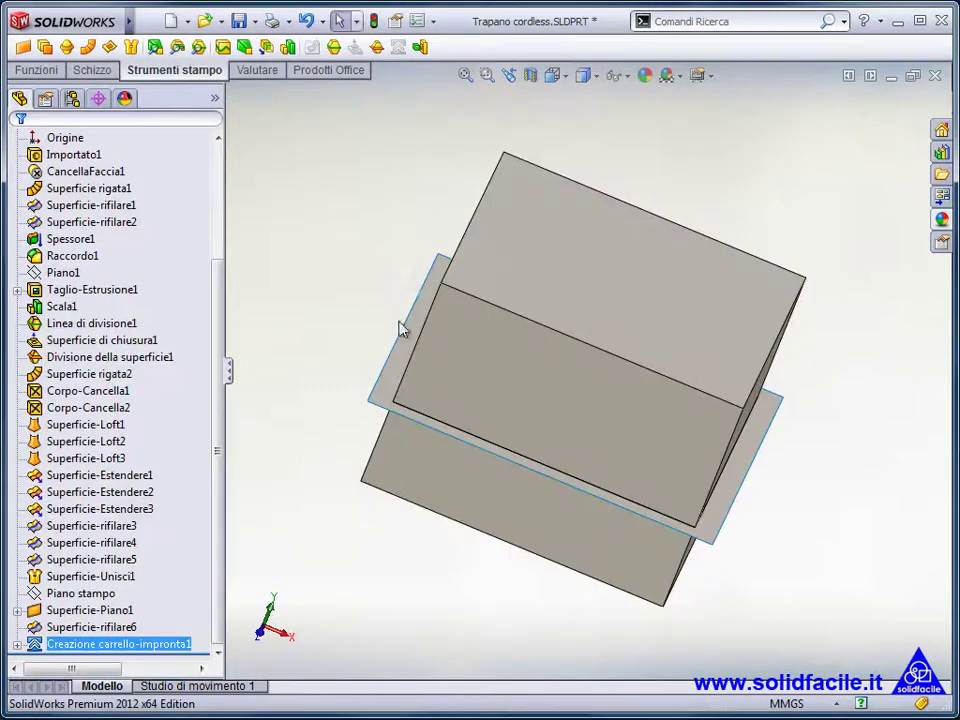
Step: Hide the parting surface and cavity block to inspect the core, then undo the block hide
right_click(402, 330)
click(464, 302)
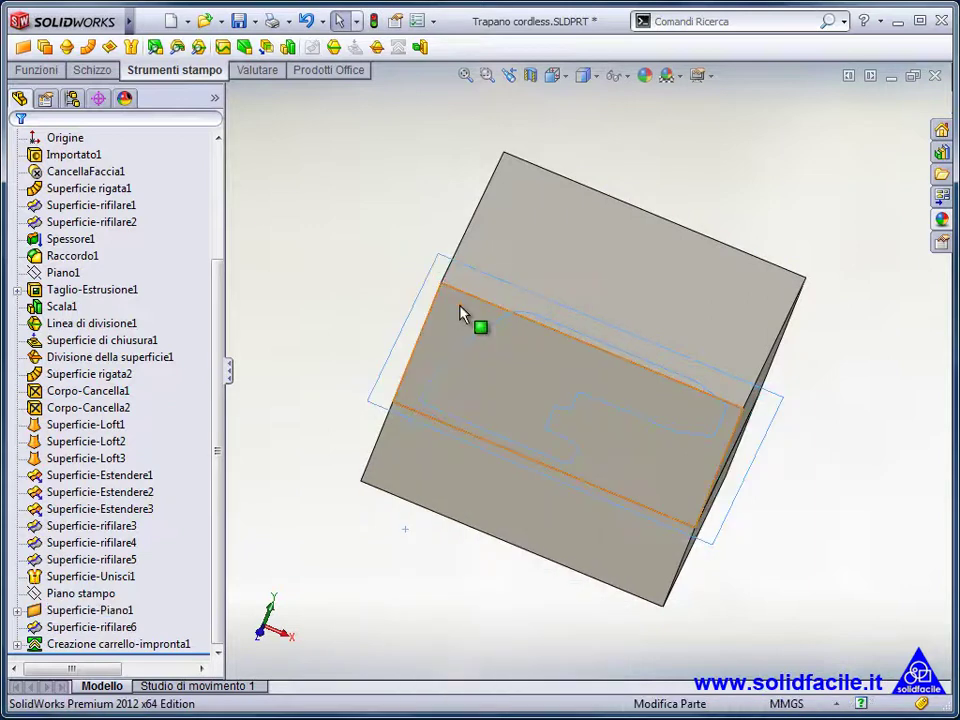
right_click(464, 314)
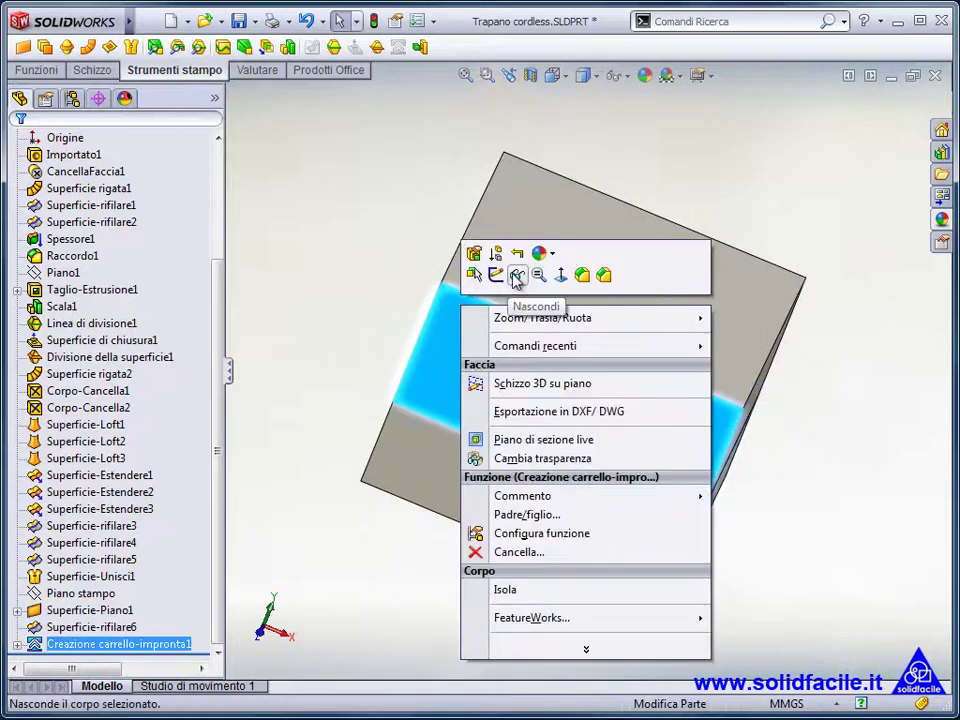
click(512, 272)
mouse_move(500, 213)
middle_down()
mouse_move(407, 279)
mouse_move(446, 241)
middle_up()
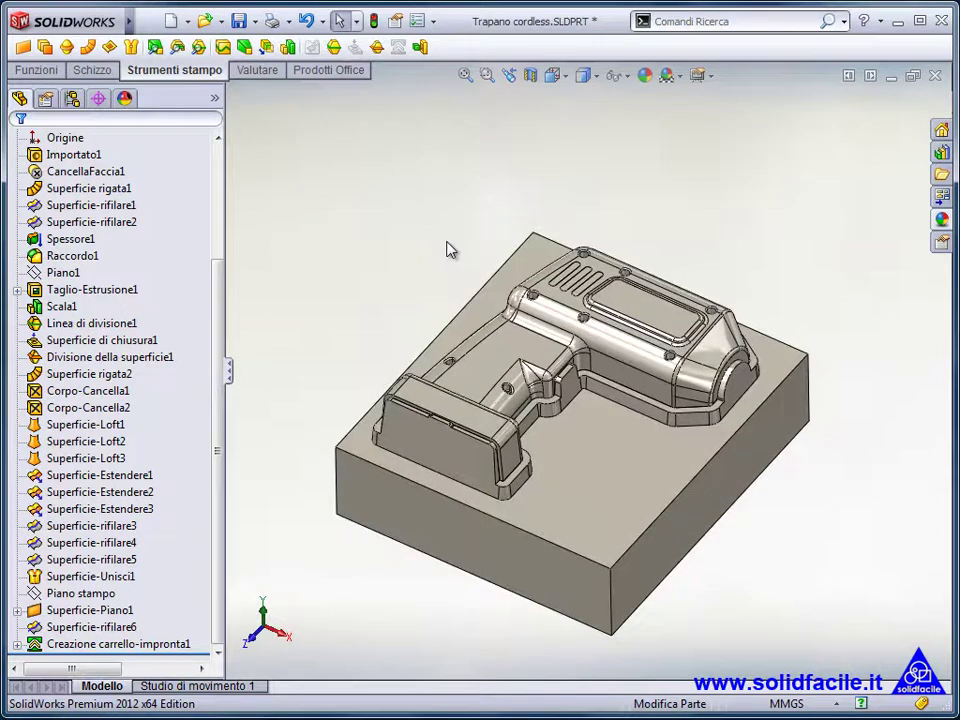
click(305, 21)
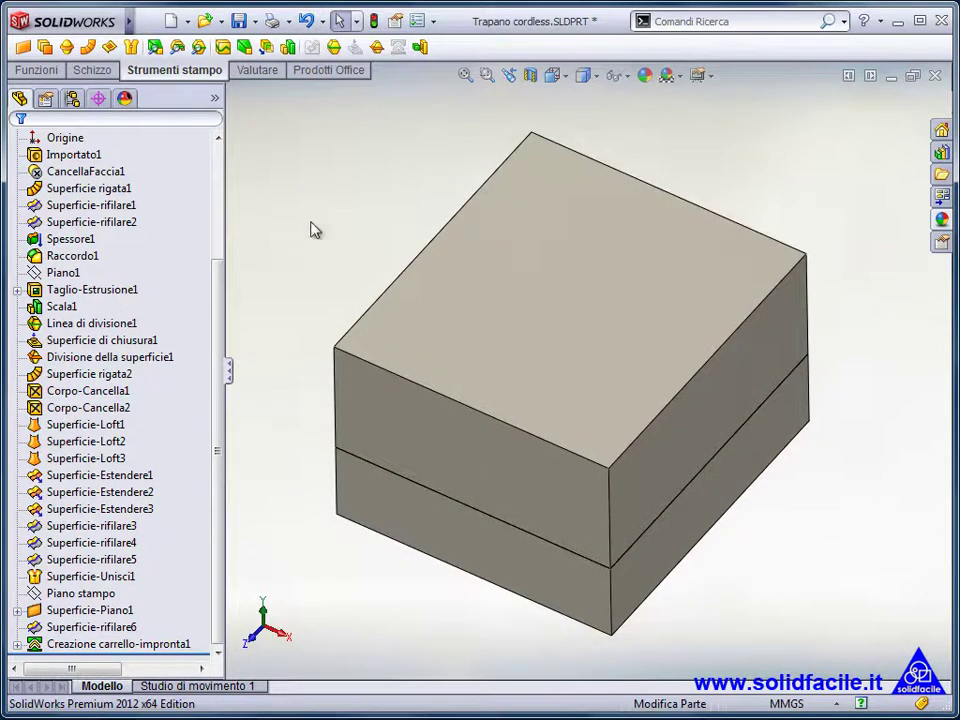
Step: Hide the lower mold block and Spessore1 drill body, orbiting to inspect the carved cavity
click(368, 486)
right_click(368, 486)
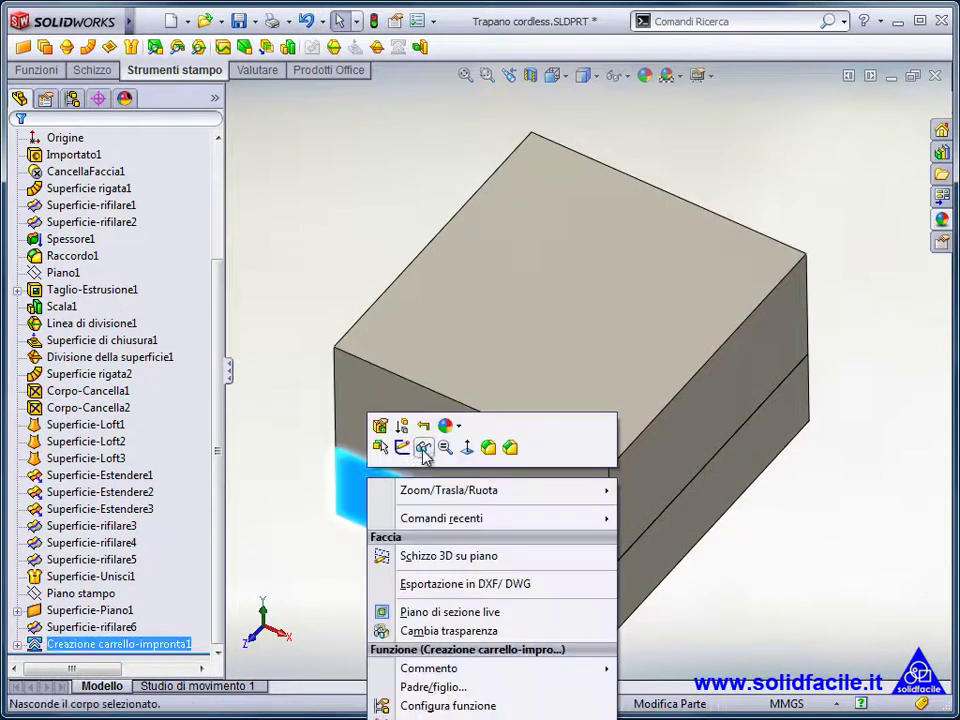
click(424, 449)
mouse_move(392, 487)
middle_down()
mouse_move(450, 381)
mouse_move(497, 261)
mouse_move(507, 189)
mouse_move(482, 161)
middle_up()
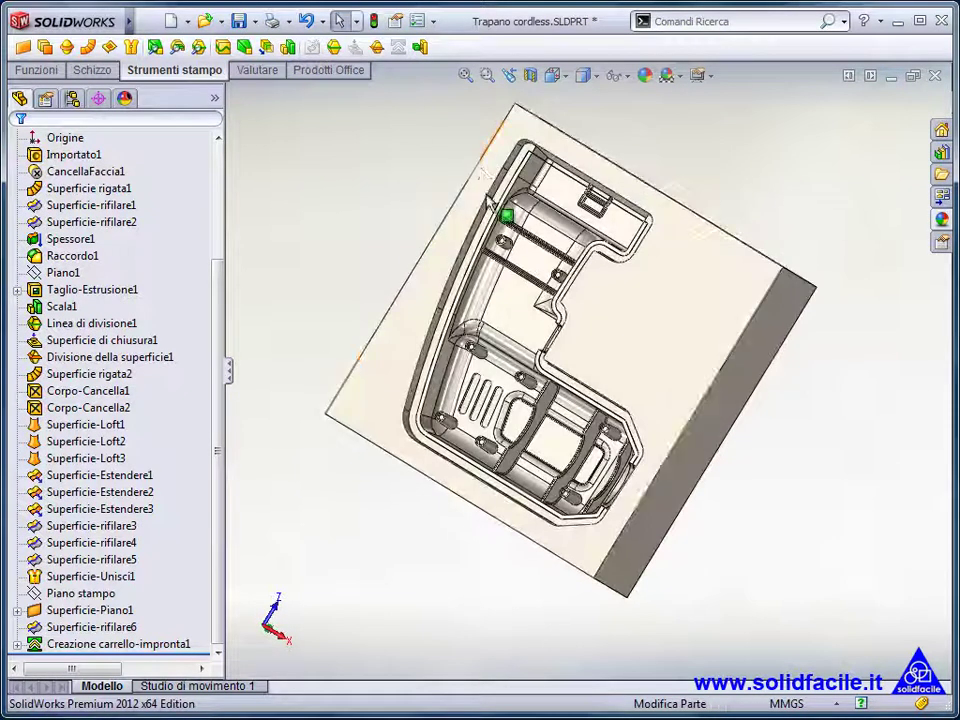
right_click(507, 301)
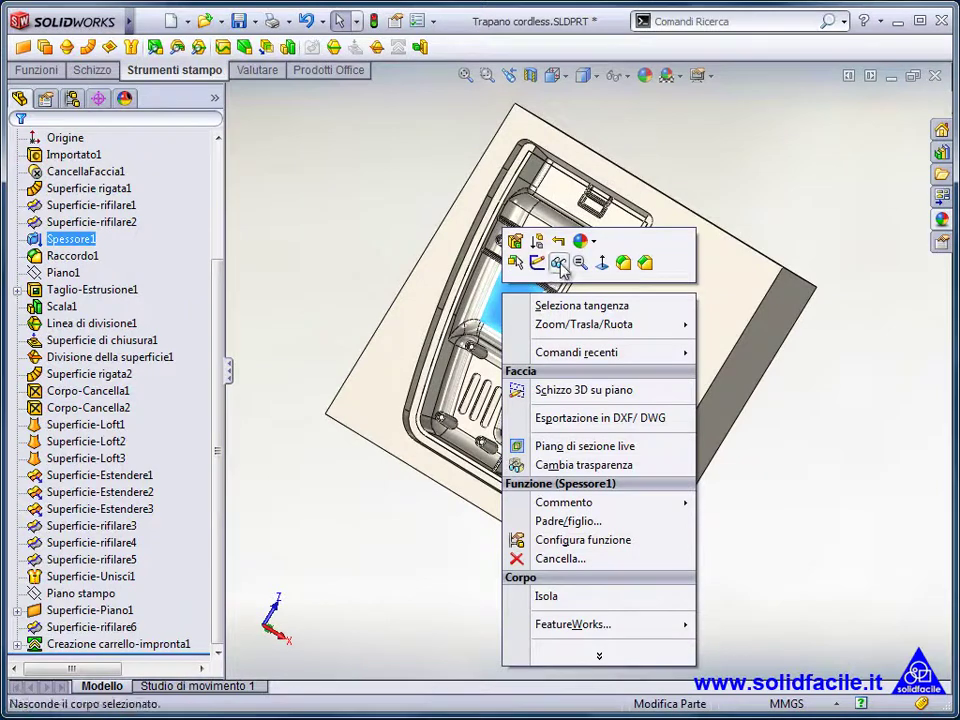
click(560, 263)
mouse_move(377, 231)
middle_down()
mouse_move(437, 243)
mouse_move(480, 189)
mouse_move(456, 135)
mouse_move(439, 122)
mouse_move(404, 145)
mouse_move(398, 169)
middle_up()
drag(223, 270, 218, 140)
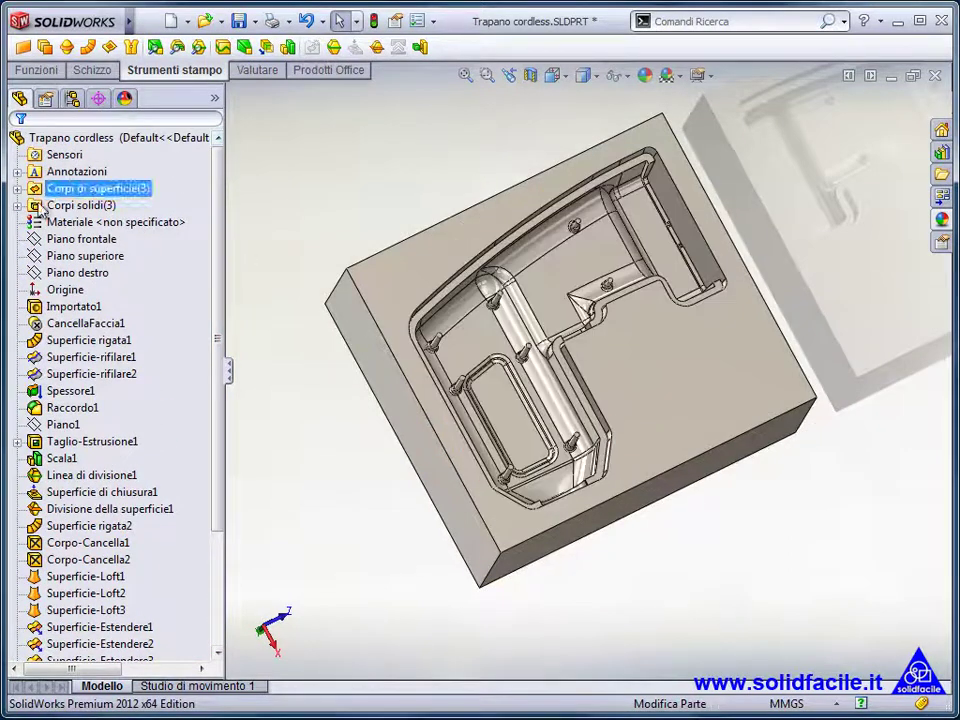
Step: Show the hidden Linea di divisione1 and impression bodies again
click(17, 205)
click(72, 229)
right_click(72, 229)
click(80, 193)
right_click(85, 240)
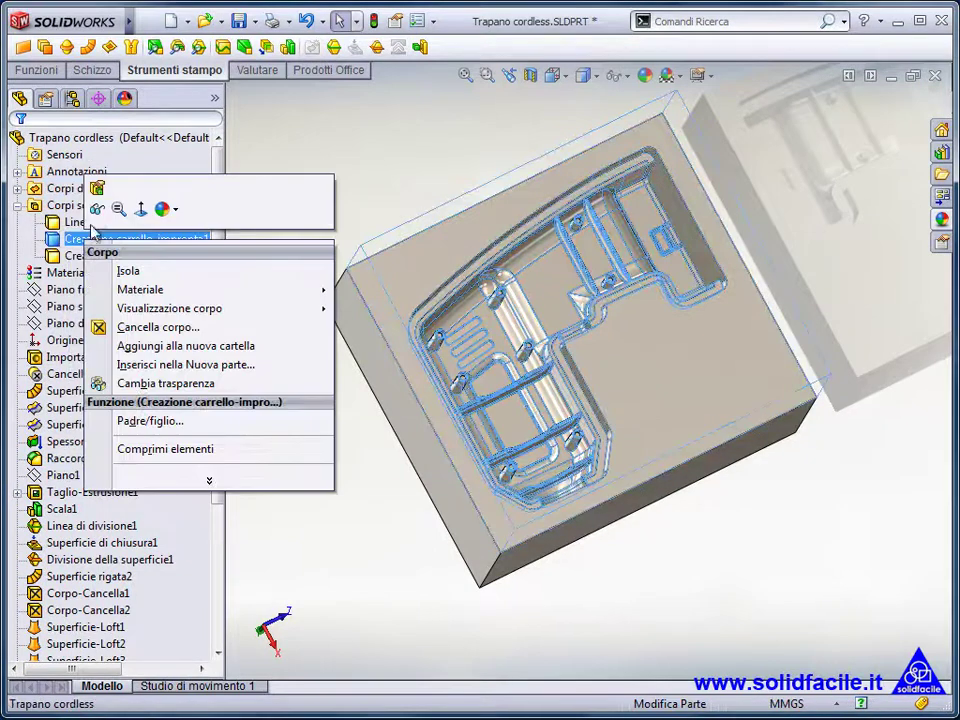
click(95, 209)
Step: Save the three solid bodies as auto-named parts in a new assembly, assieme stampo
right_click(82, 213)
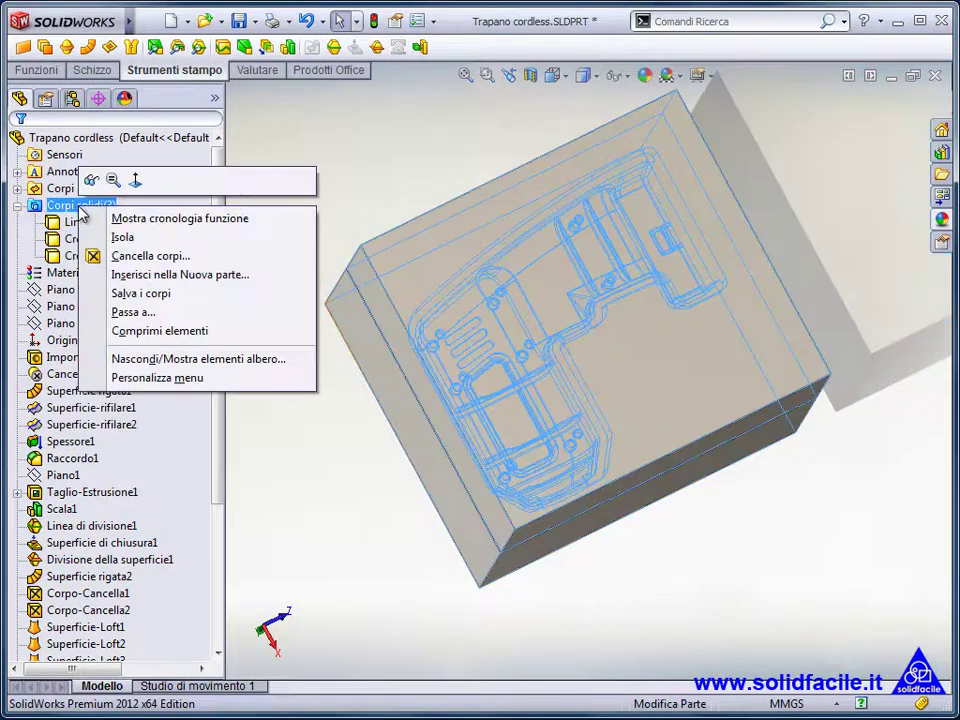
click(152, 291)
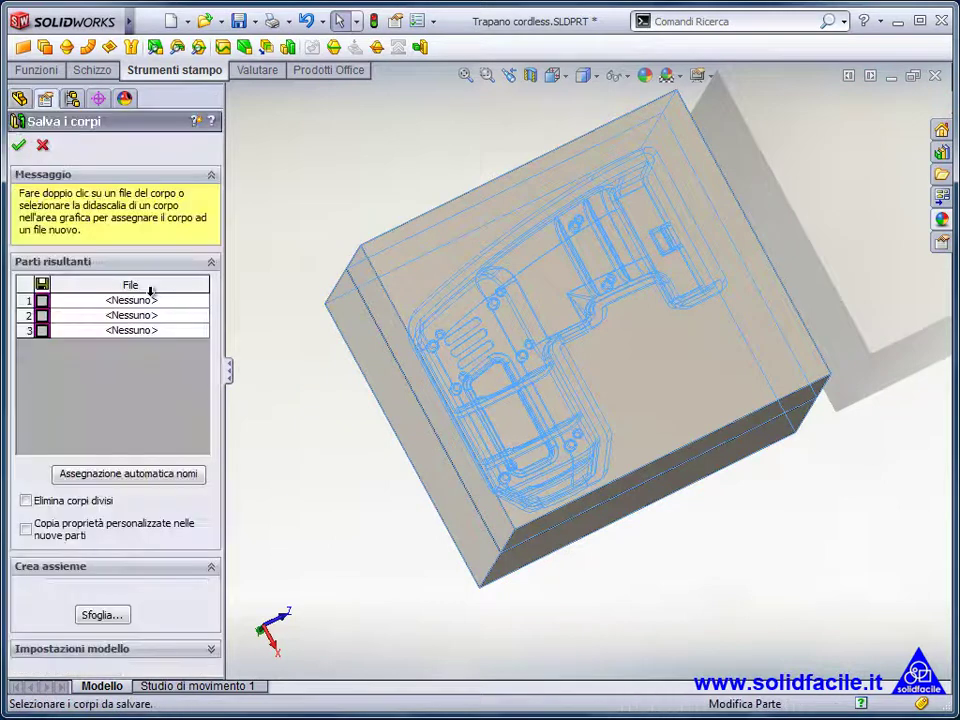
click(42, 284)
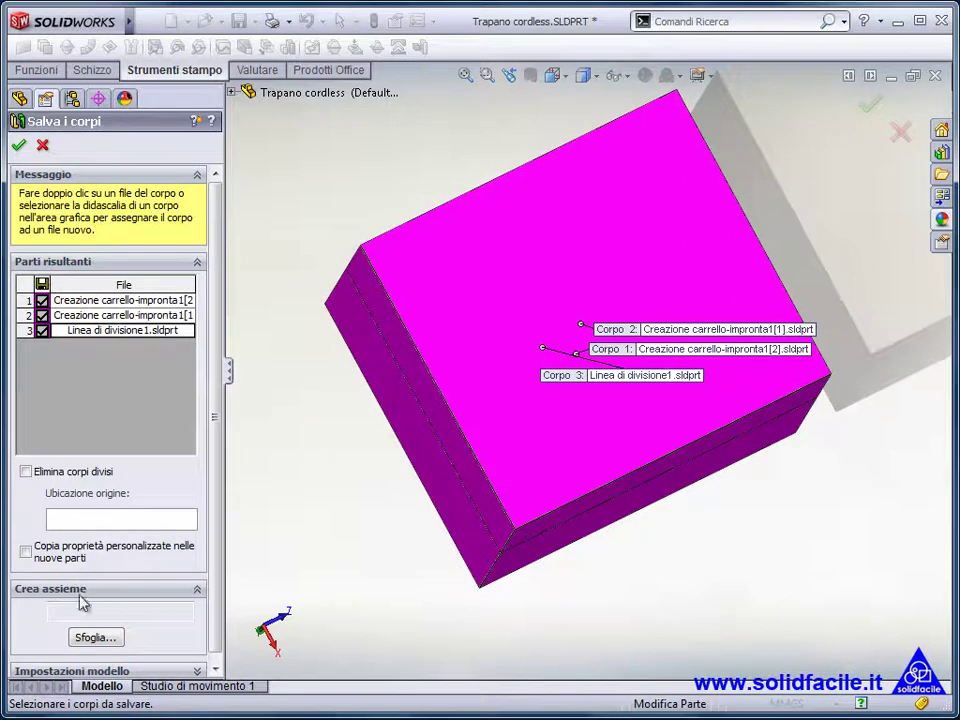
click(92, 638)
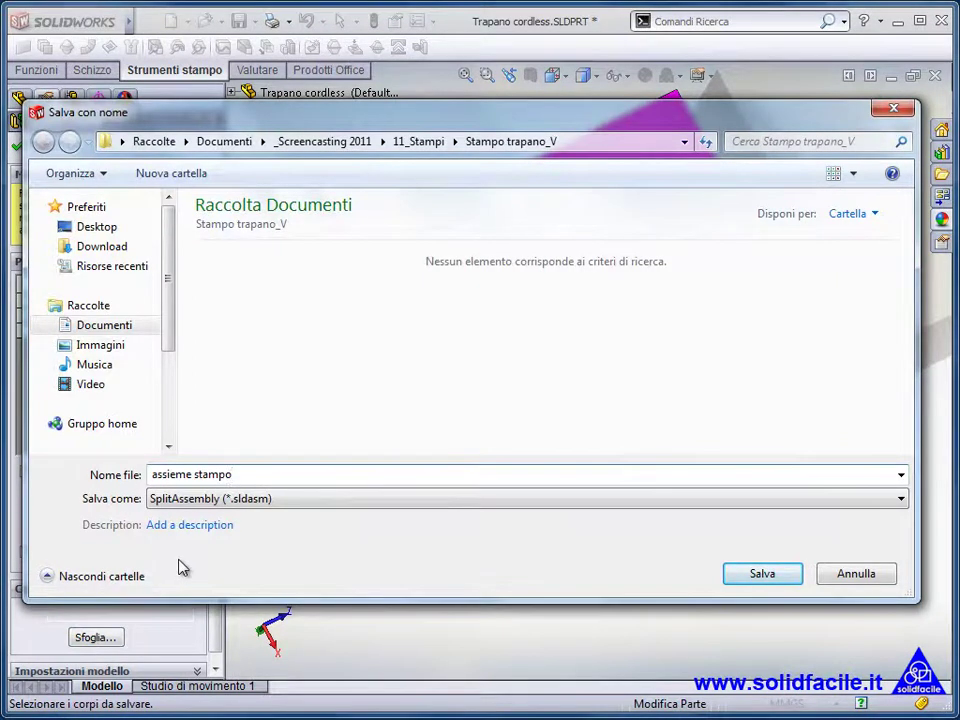
click(765, 576)
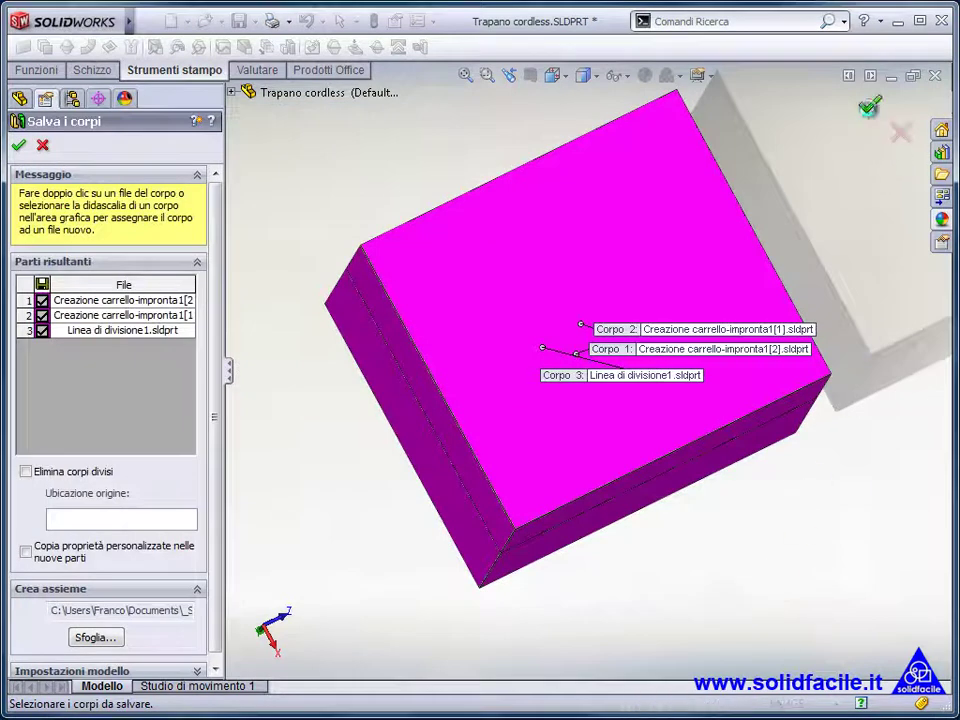
click(867, 106)
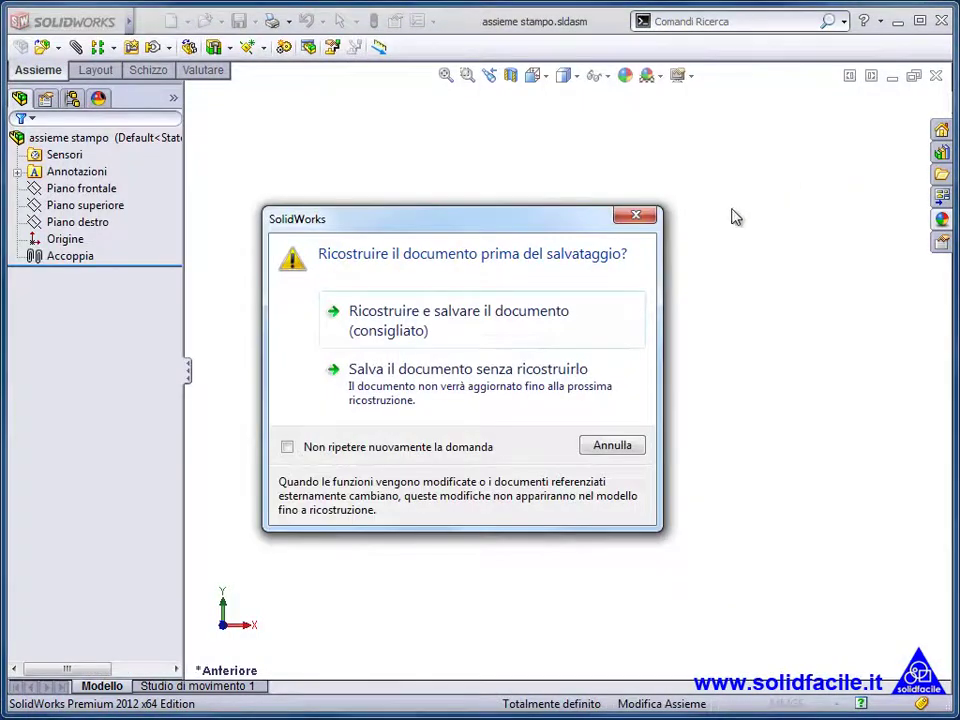
Step: Rebuild and save, then switch to the assieme stampo.sldasm window in isometric view
click(437, 333)
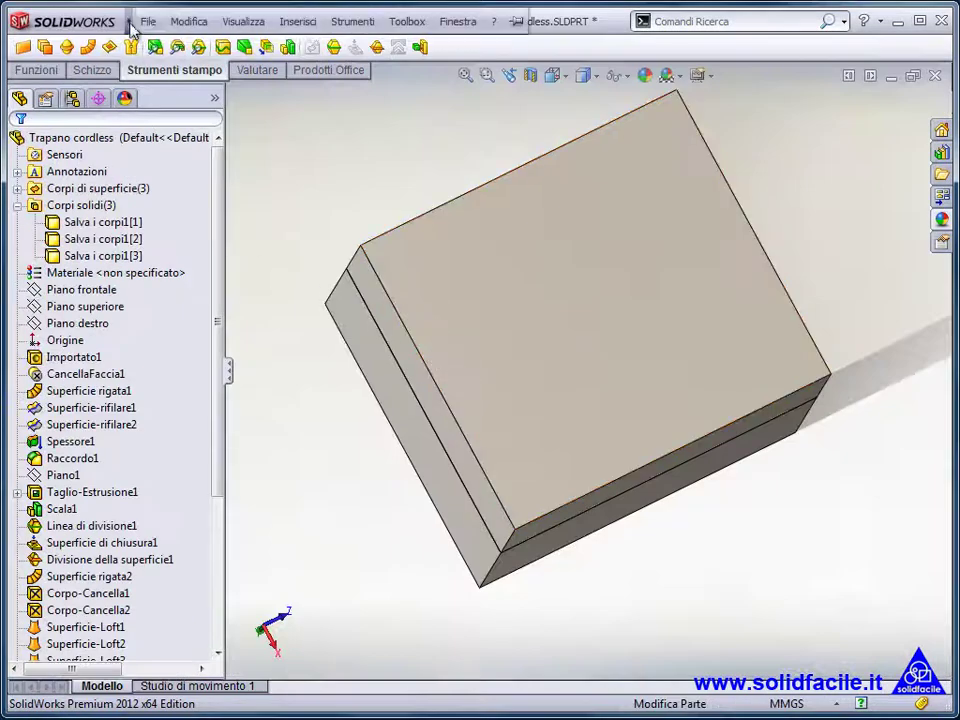
click(148, 21)
click(148, 21)
click(457, 21)
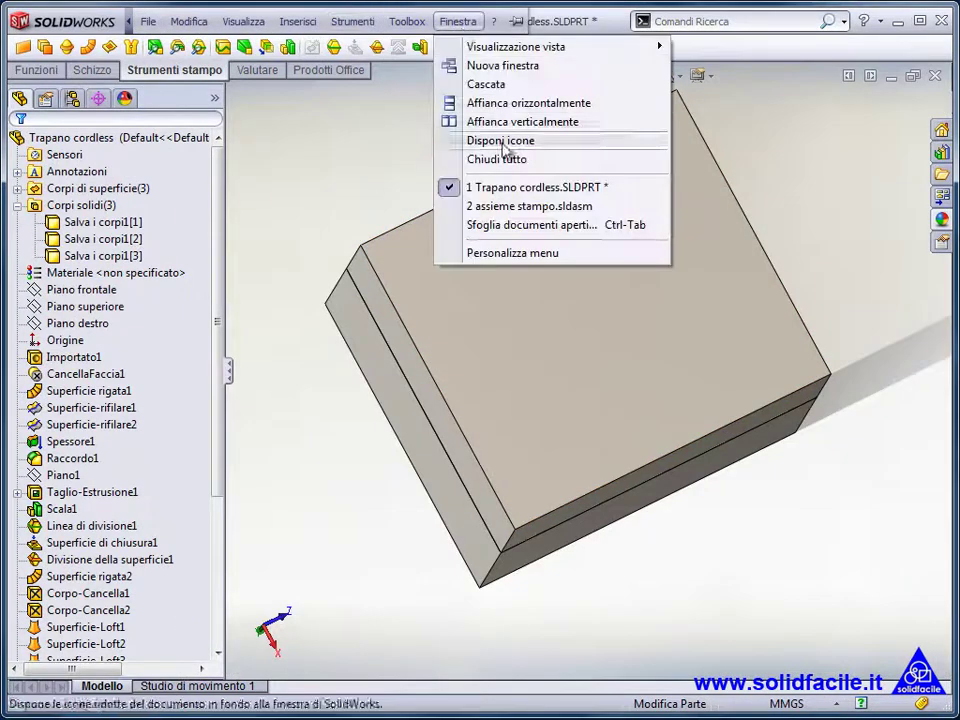
click(509, 208)
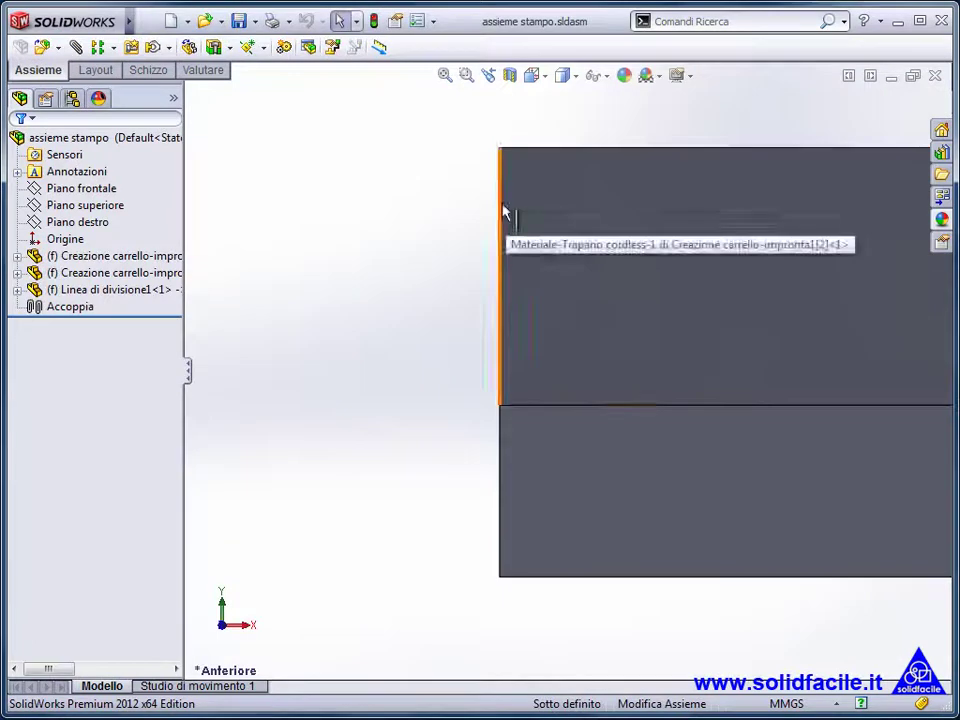
key(ctrl+7)
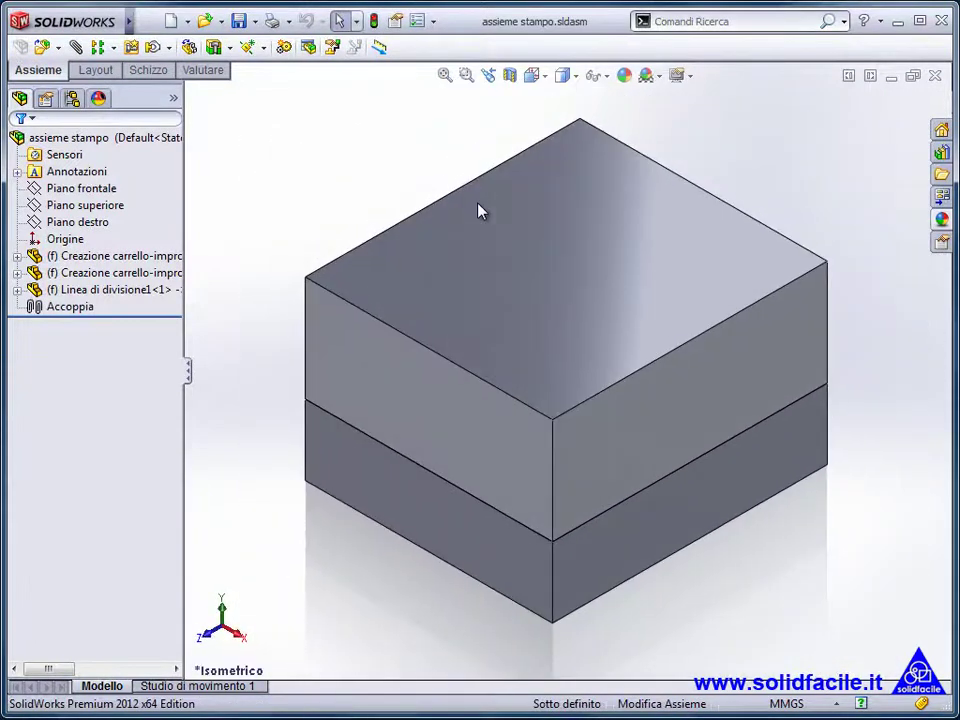
Step: Isolate the upper mold block to inspect its underside cavity, then exit isolation
right_click(478, 210)
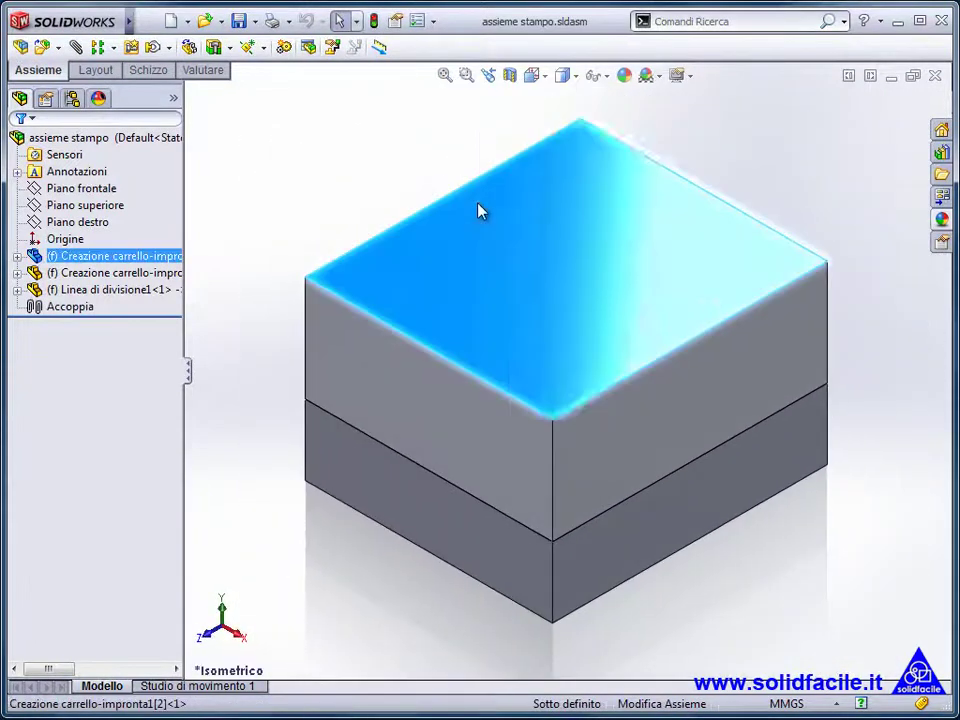
click(493, 327)
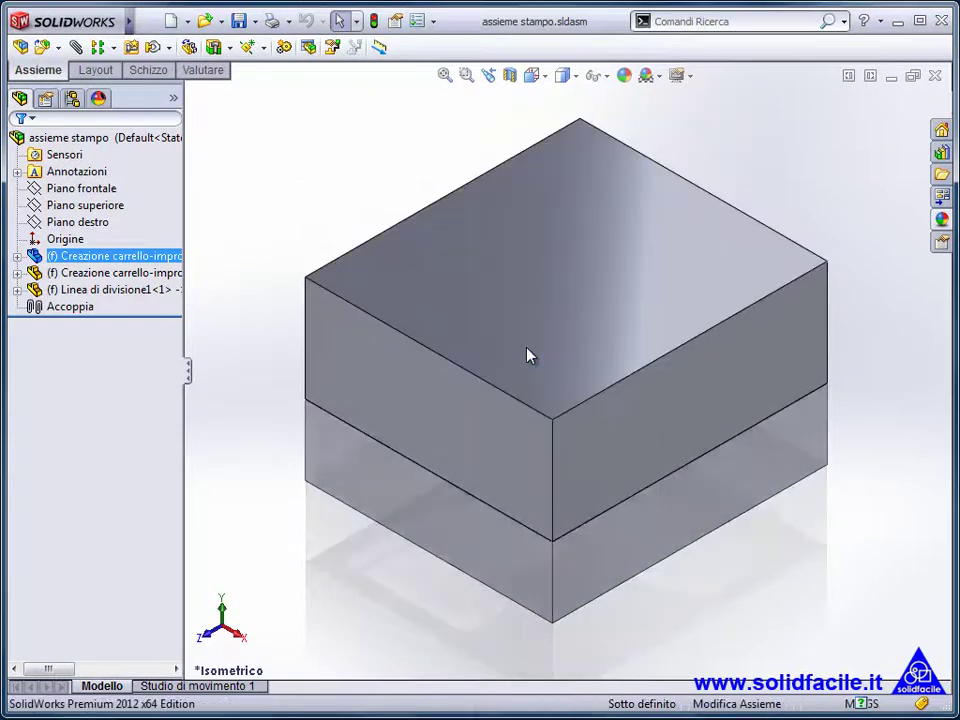
mouse_move(523, 364)
middle_down()
mouse_move(531, 47)
mouse_move(480, 364)
middle_up()
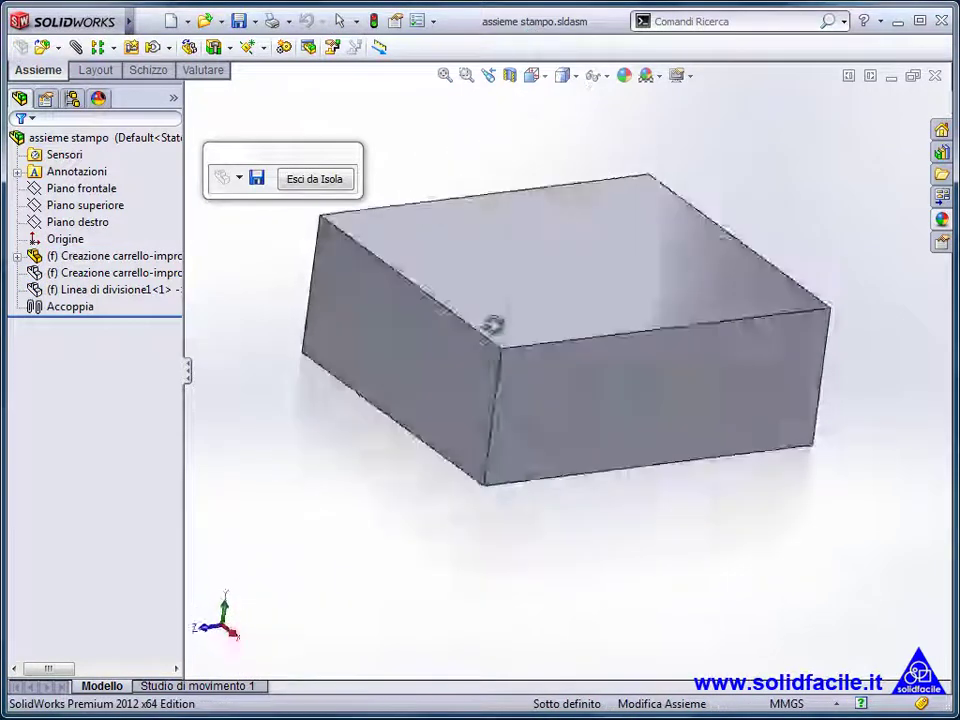
click(322, 180)
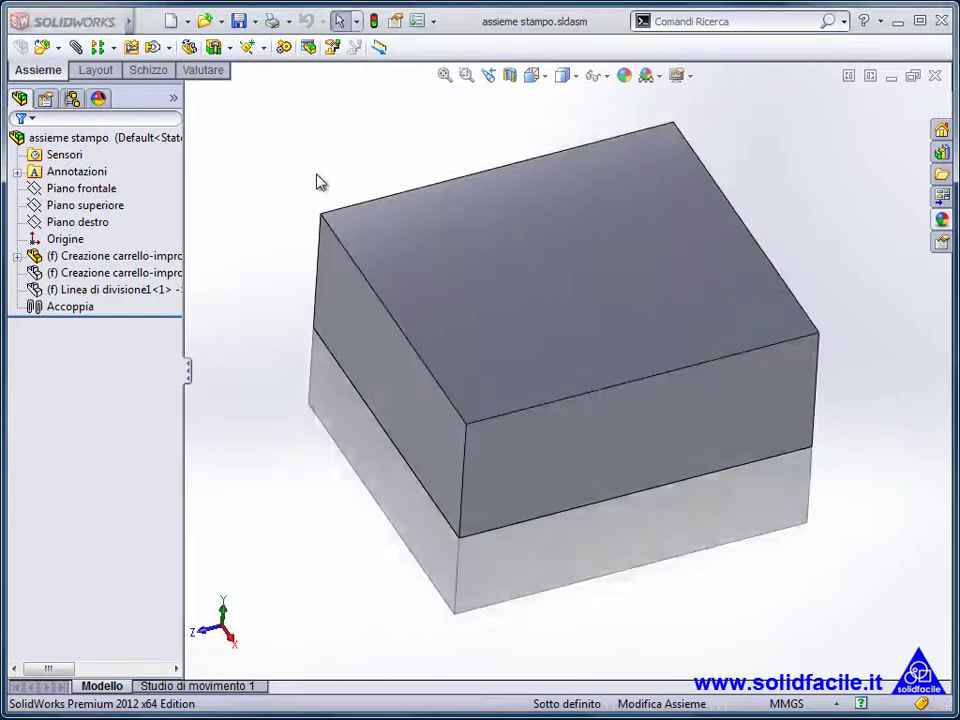
Step: Isolate the lower mold block with its core, then return to the full assembly
right_click(333, 392)
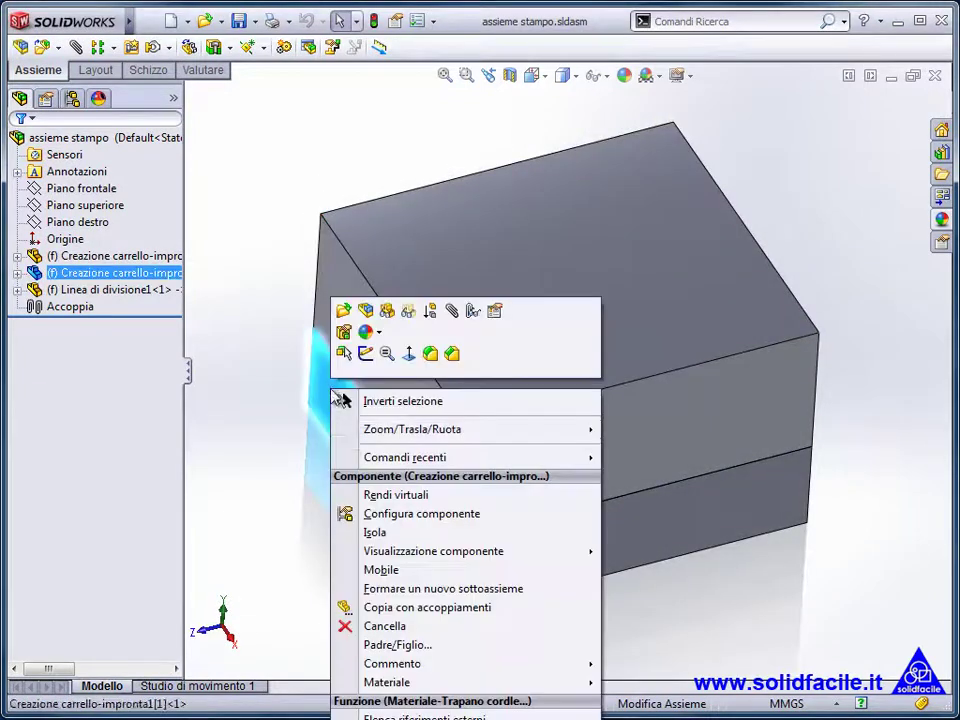
click(360, 532)
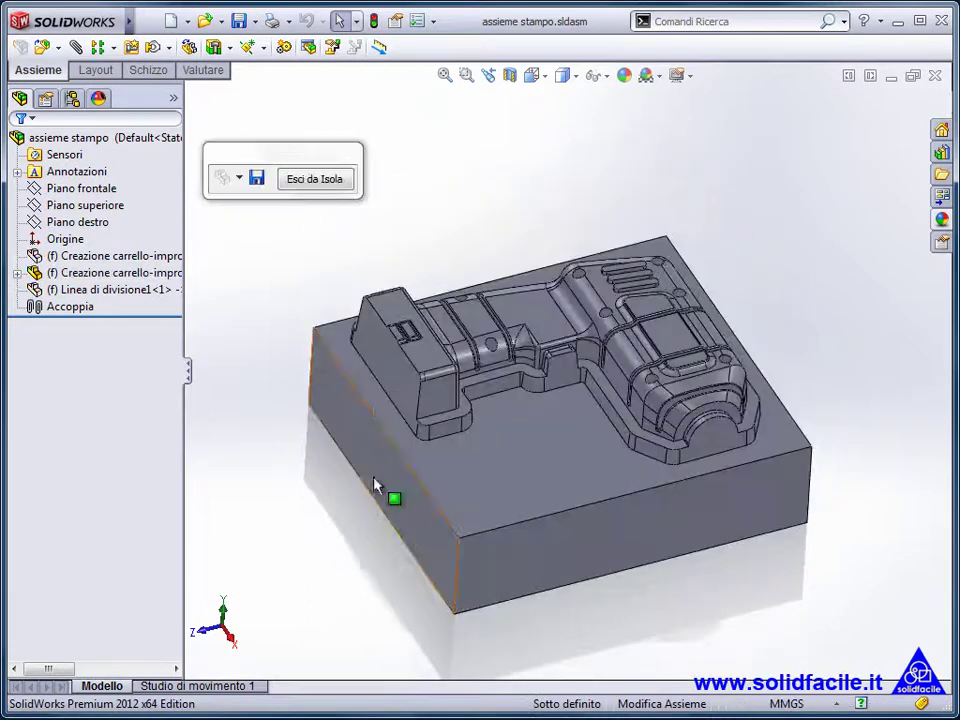
click(333, 185)
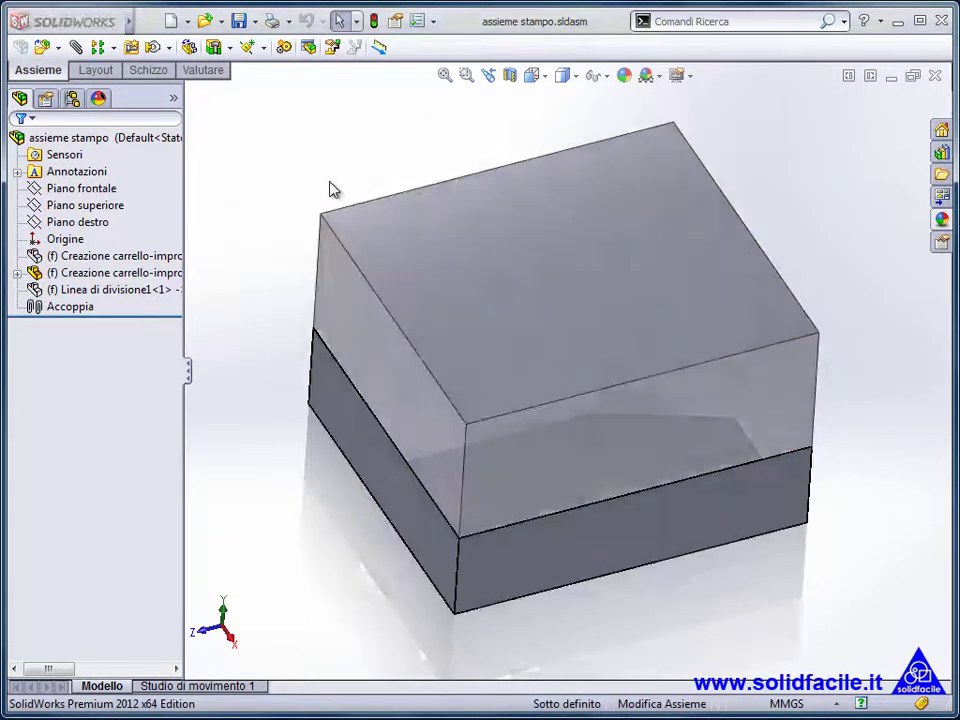